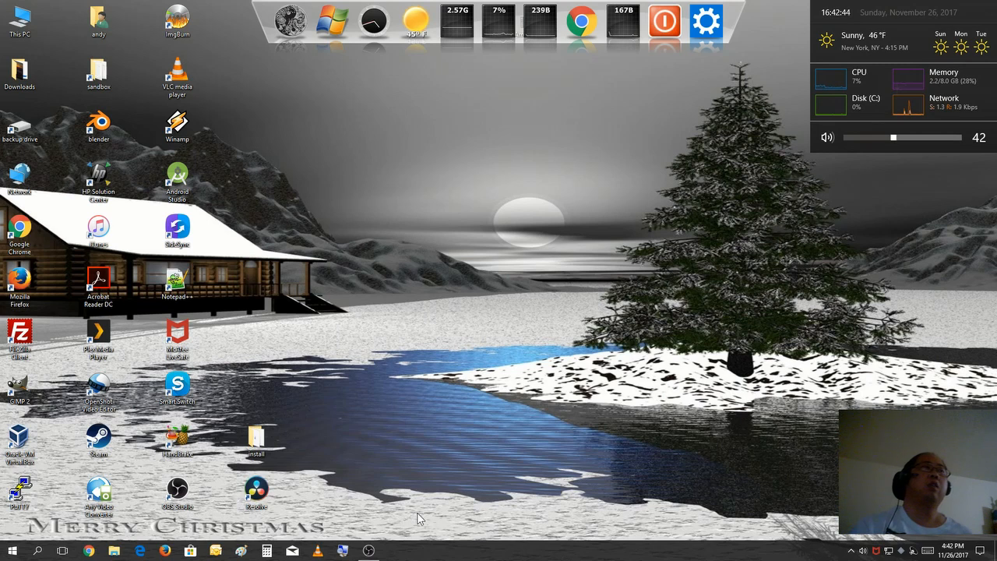
Open GIMP and create a new blank image 1280 px wide and 720 px high.
double_click(20, 393)
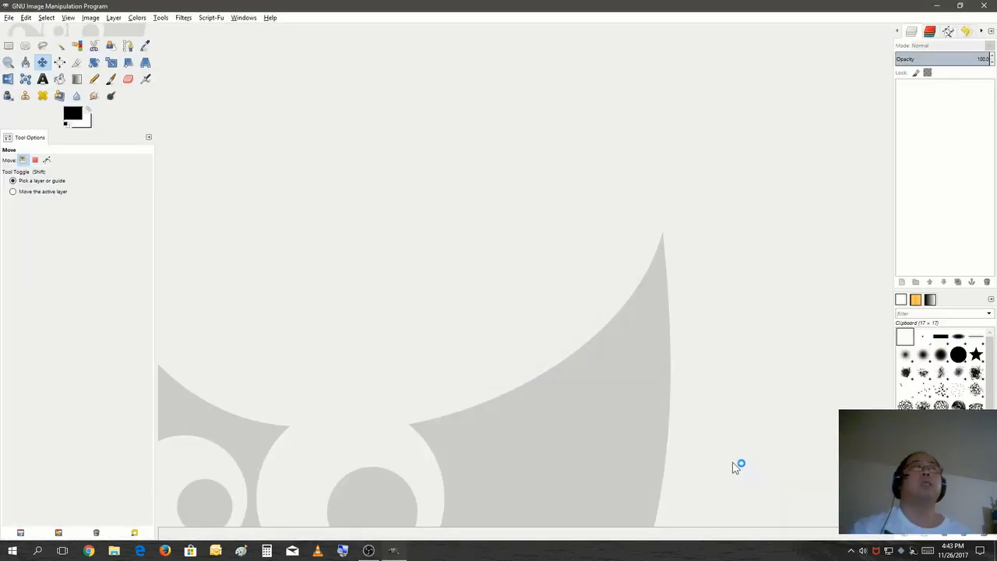
left_click(10, 17)
left_click(24, 32)
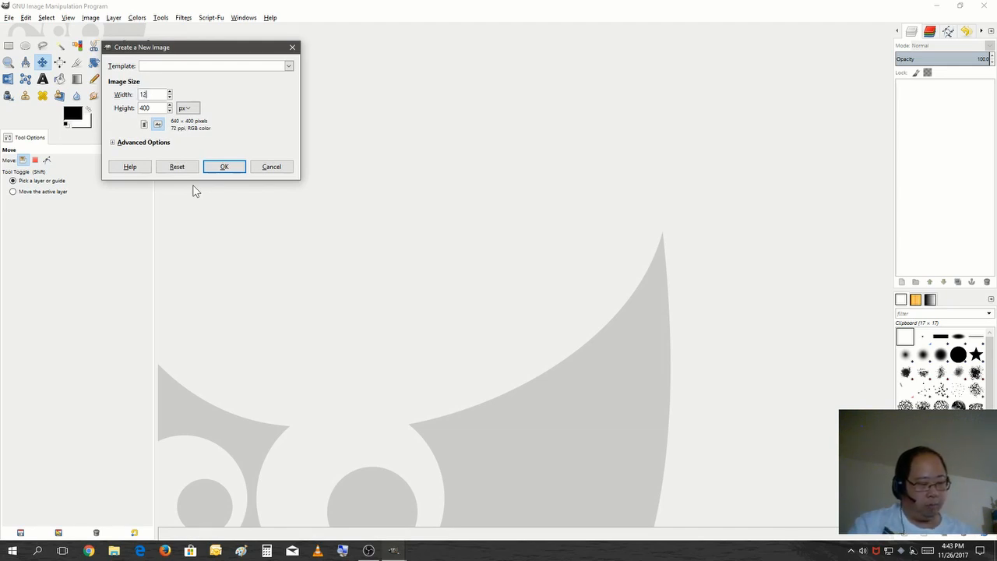
key("Tab")
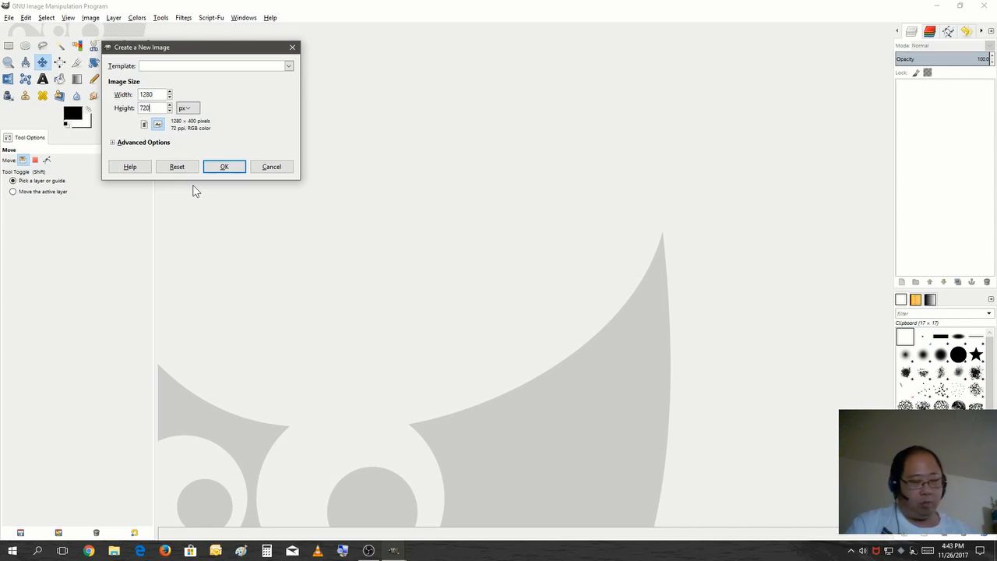
key("Return")
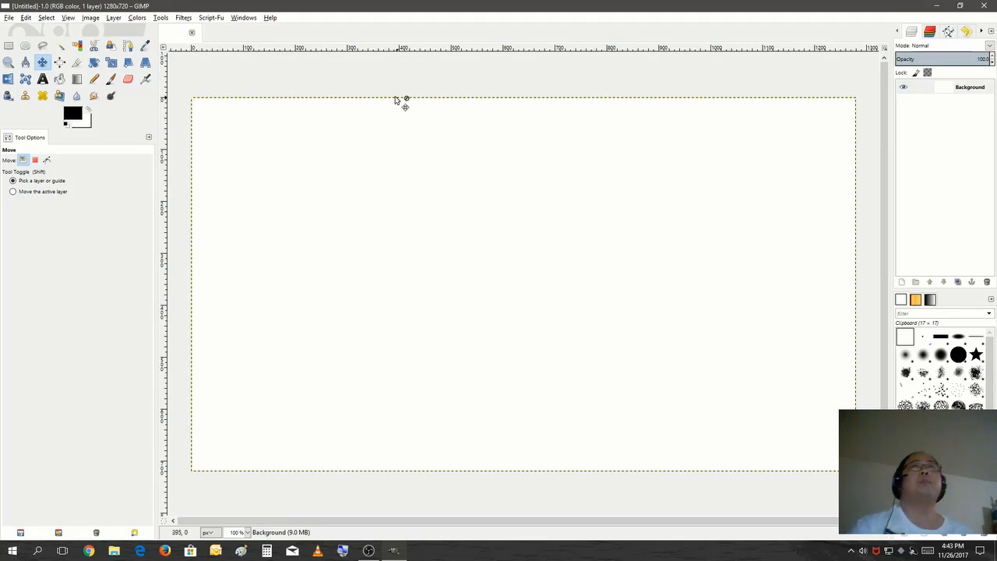
Add a horizontal guide by percent at the 50% position of the image.
left_click(89, 18)
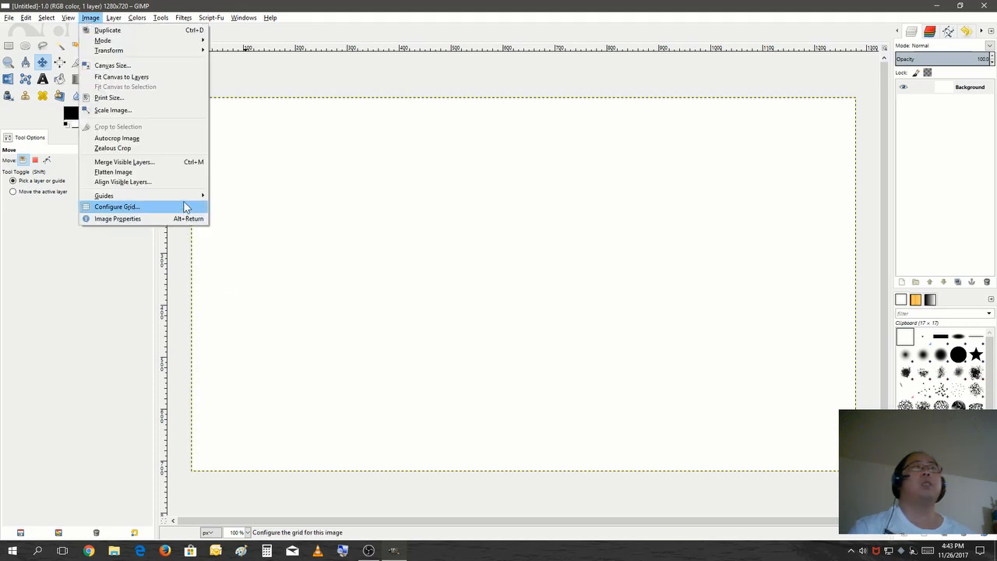
mouse_move(186, 202)
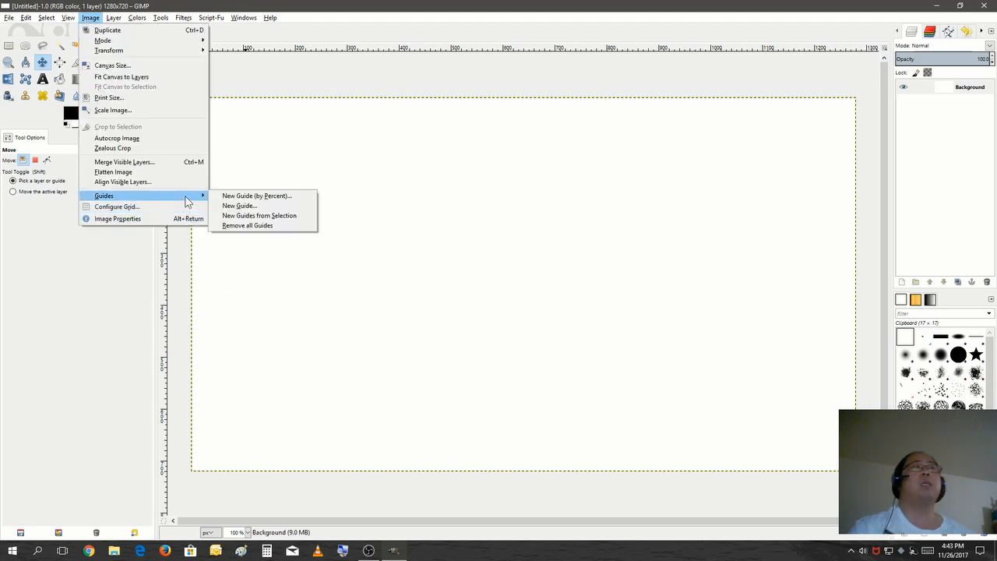
left_click(238, 198)
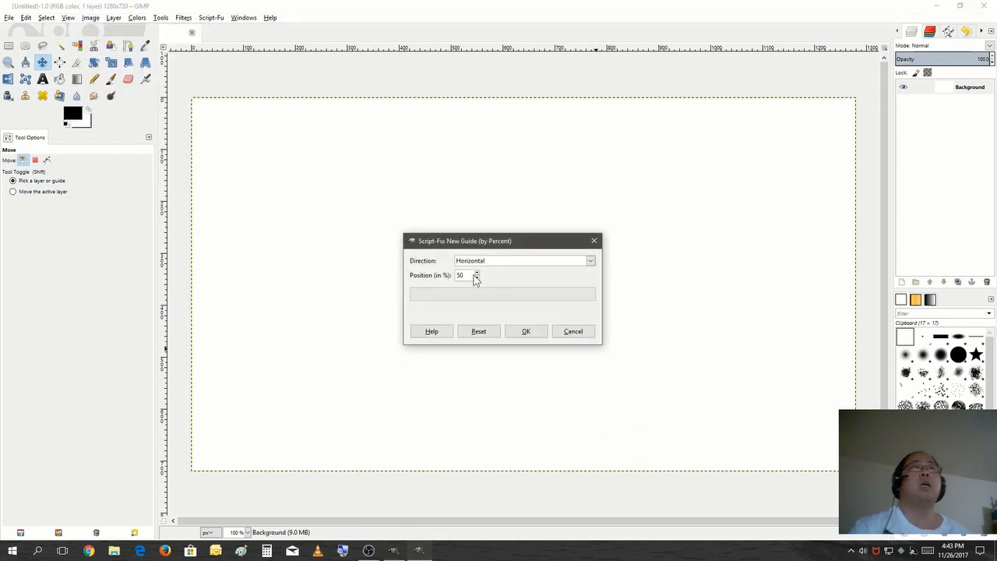
left_click(523, 332)
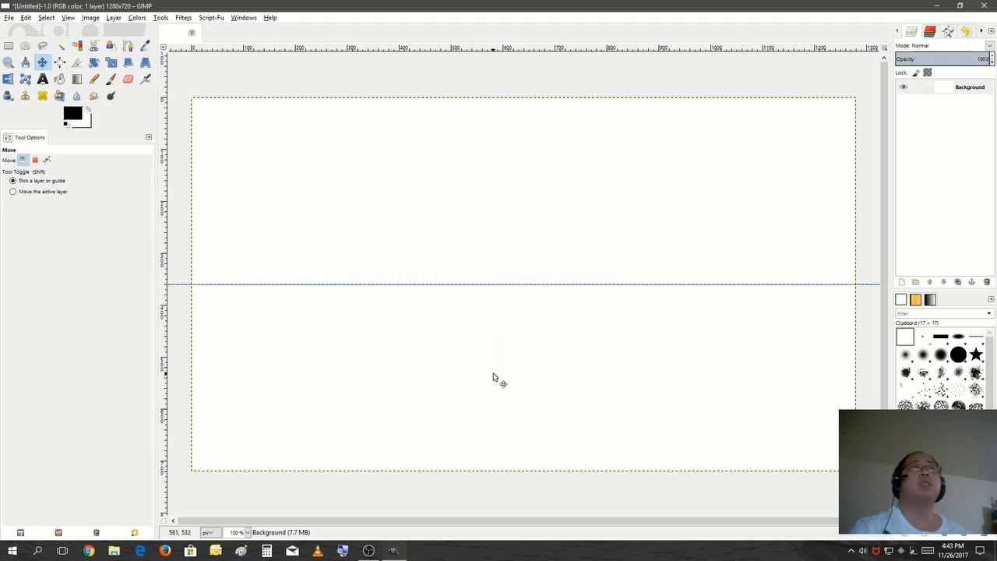
Add a vertical guide by percent at the 50% position of the image.
left_click(96, 19)
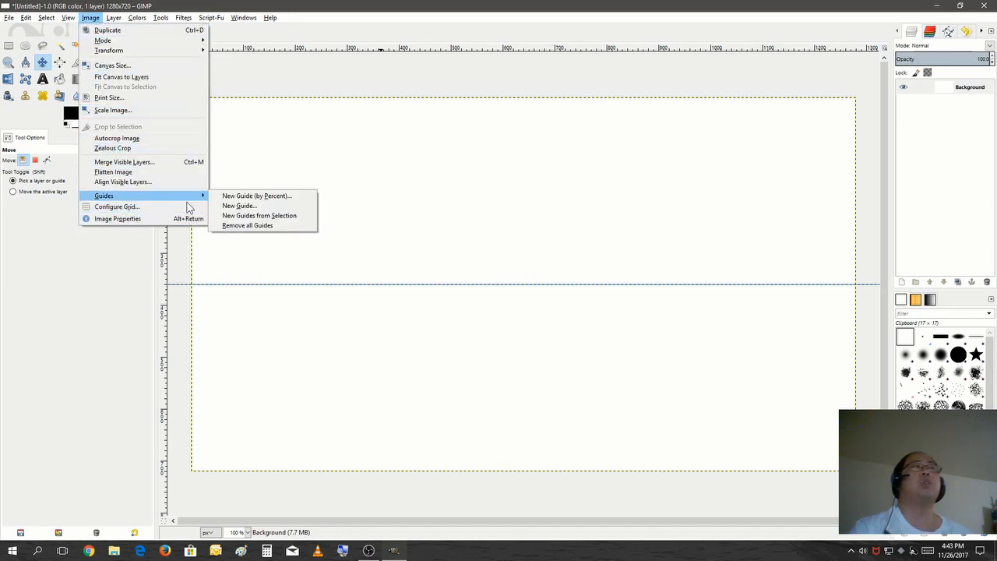
left_click(242, 196)
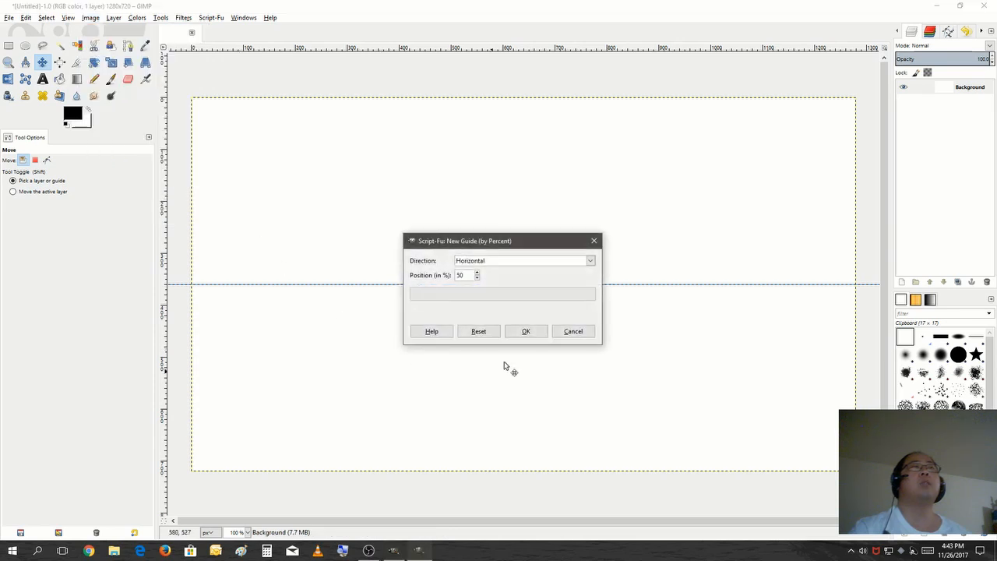
left_click(589, 260)
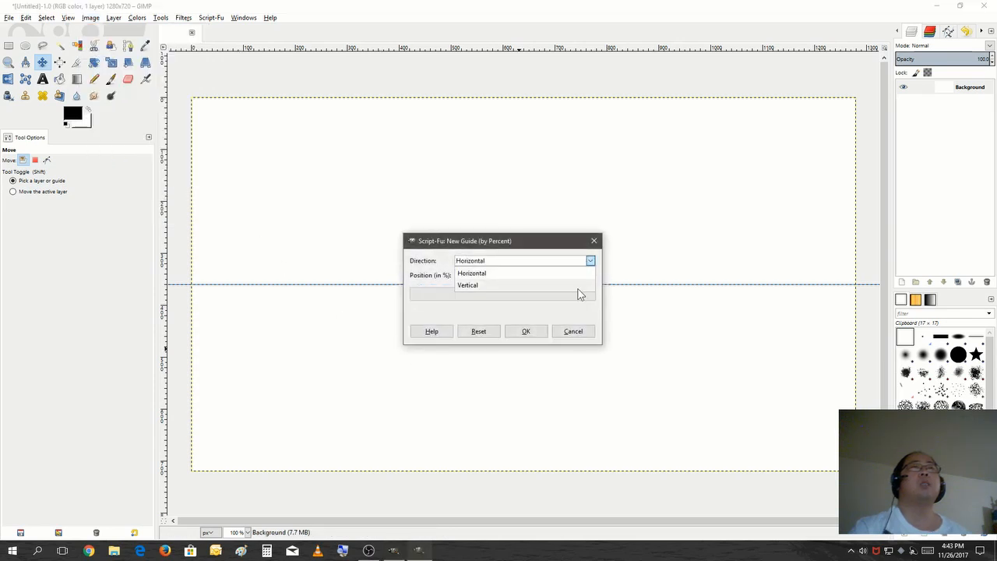
left_click(577, 288)
left_click(527, 331)
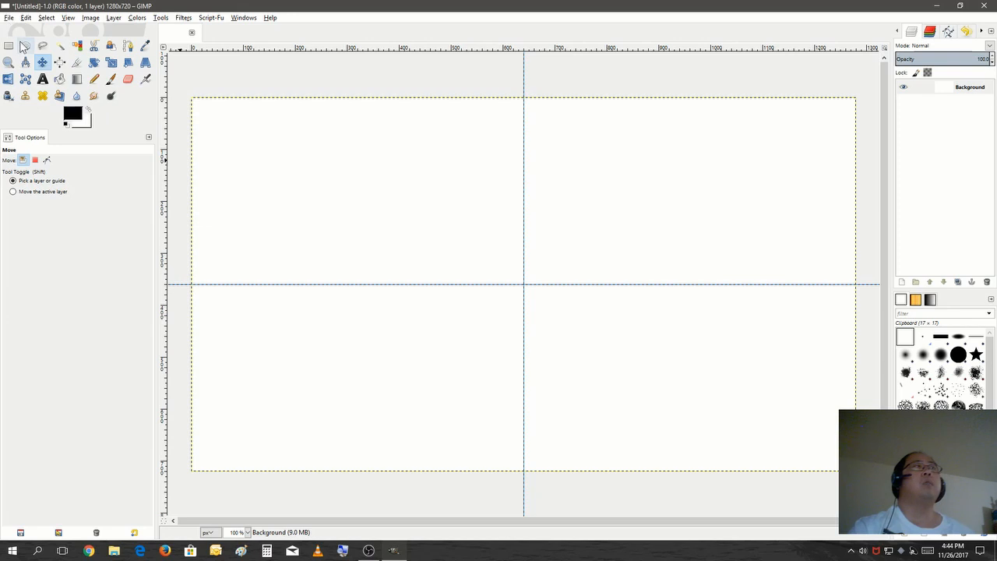
Make a near-circular ellipse selection about 509 × 505 px centred on the guide intersection and convert it to a path.
left_click(26, 46)
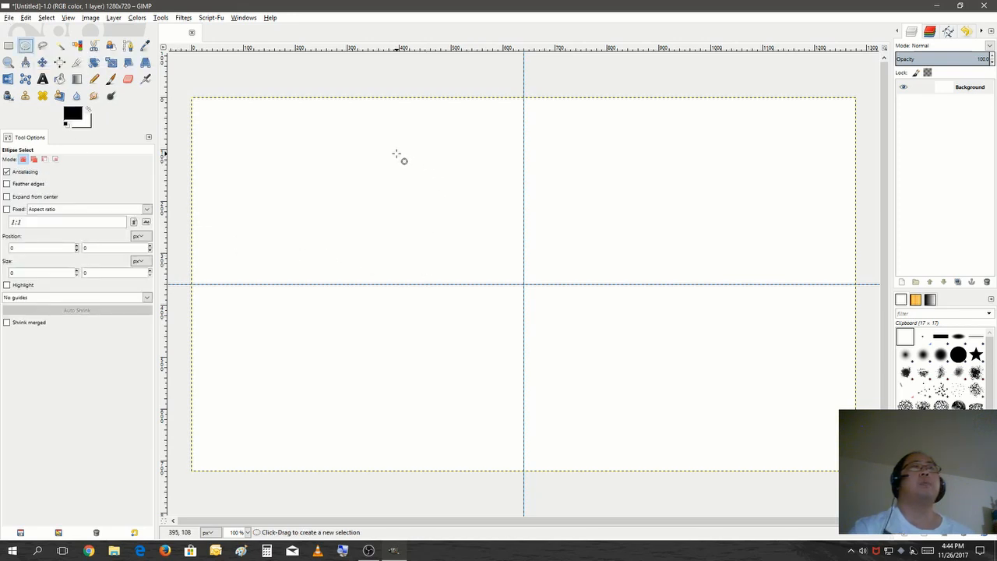
left_click_drag(396, 152, 660, 415)
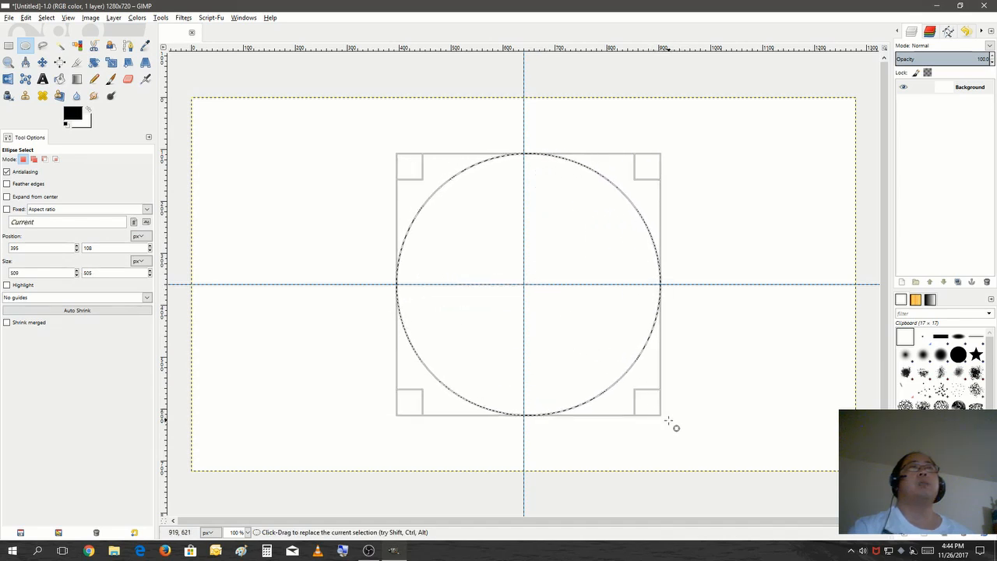
left_click_drag(553, 325, 551, 326)
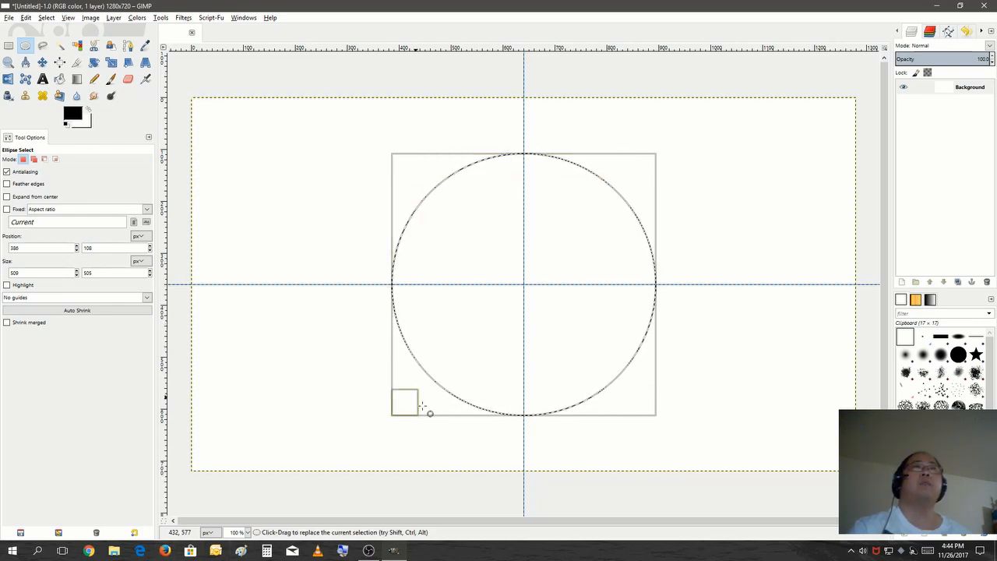
left_click(950, 31)
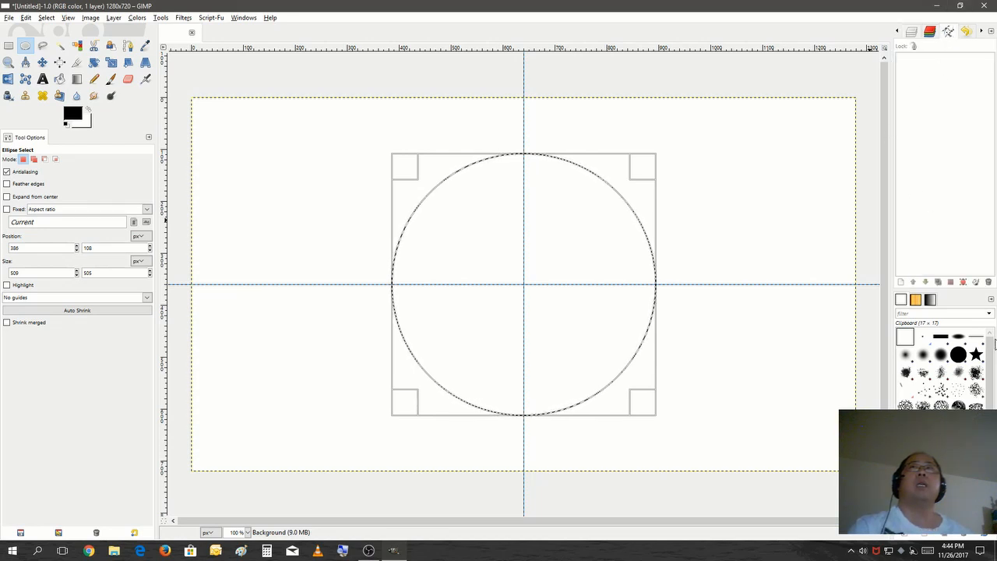
left_click(963, 282)
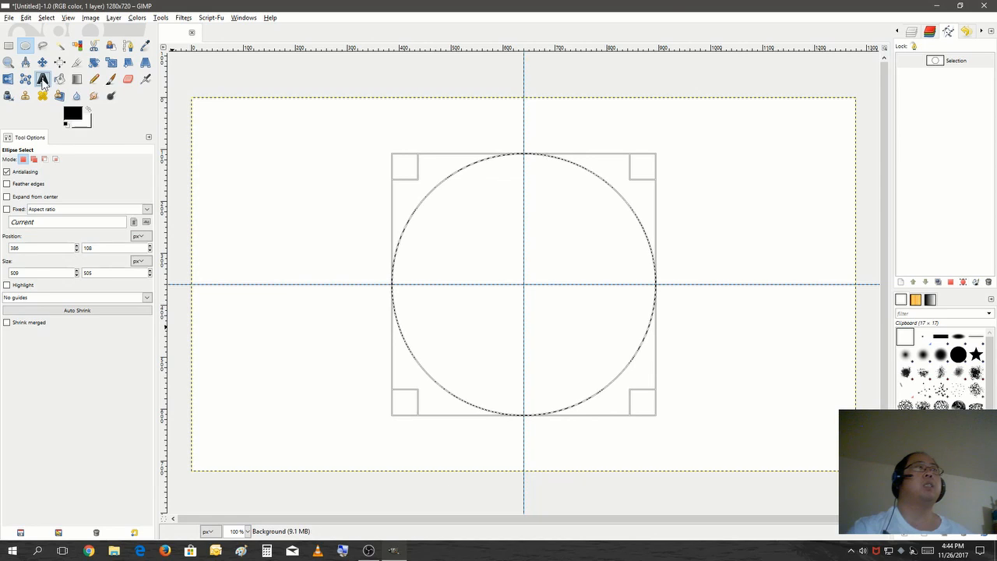
Set the Text tool's font to NEXT ART Bold and its size to 55 px.
left_click(42, 80)
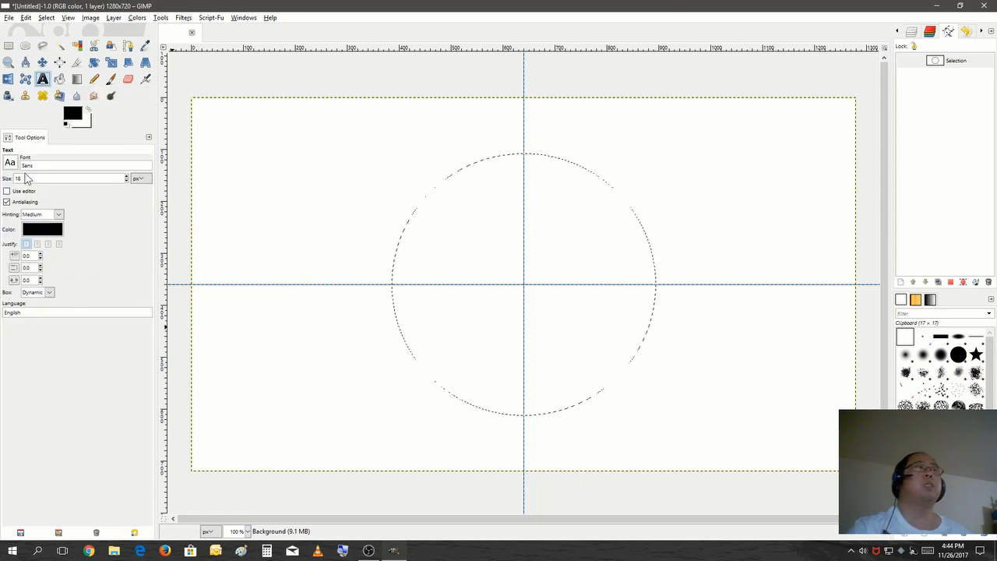
left_click(10, 163)
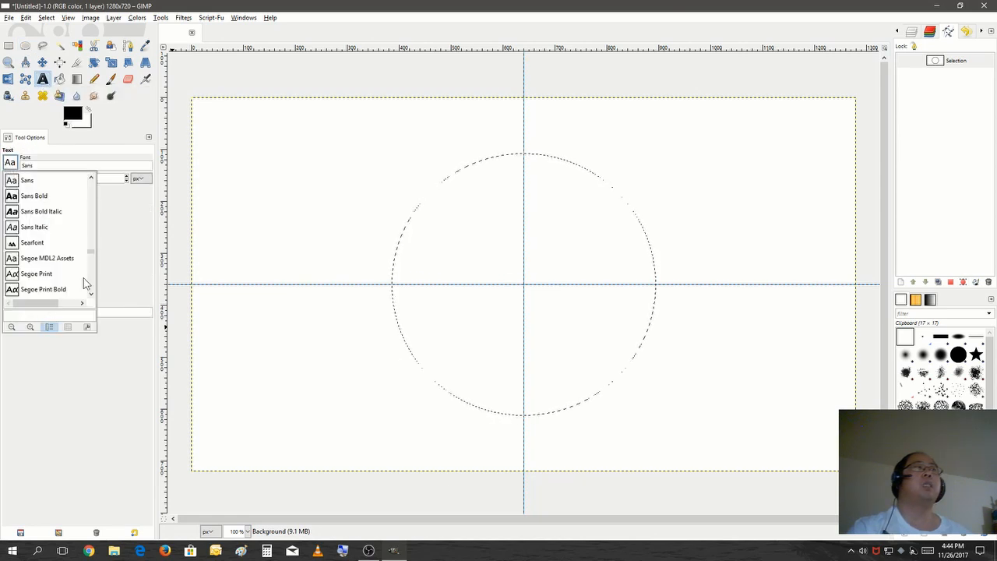
scroll(95, 226, "up", 10)
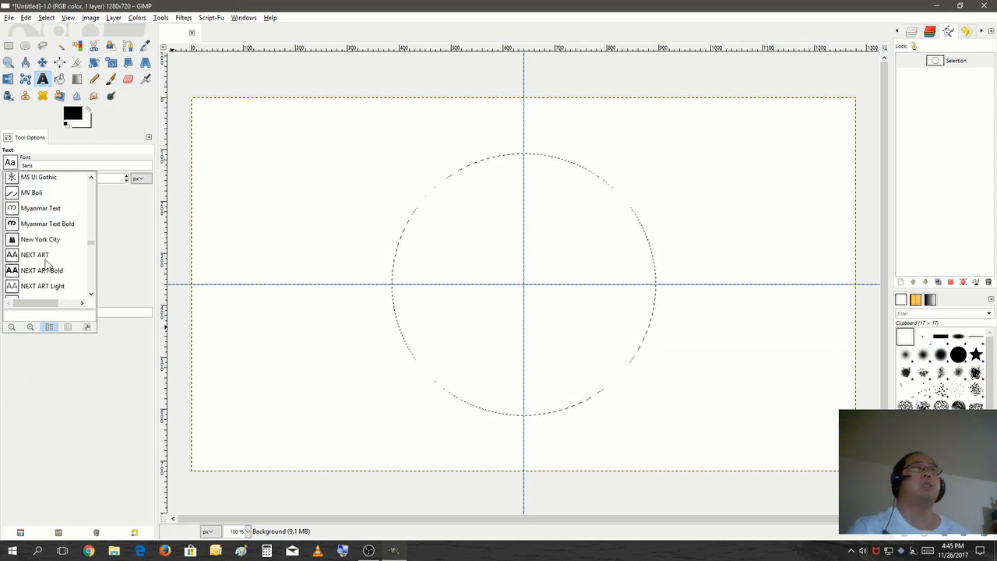
left_click(44, 272)
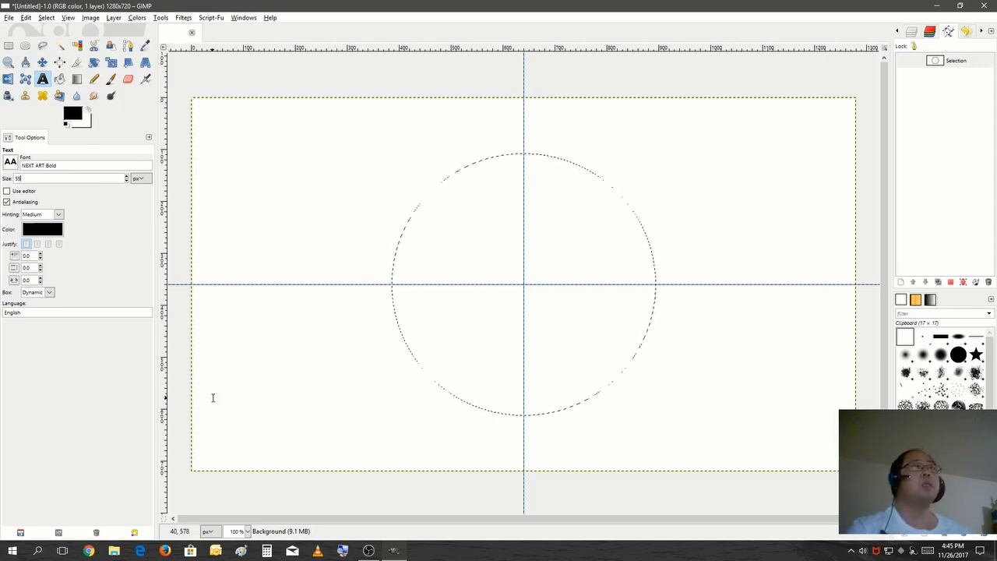
Add a text box about 1208 × 79 px along the bottom of the image reading "GIMP TUTORIAL CREATE CIRCULAR TEXT".
left_click_drag(197, 420, 825, 464)
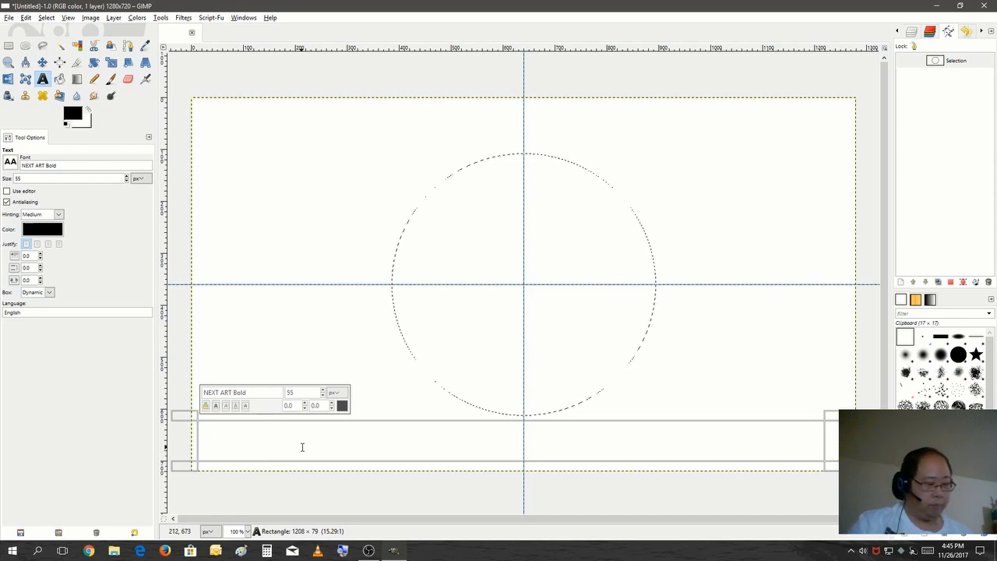
key("alt+Tab")
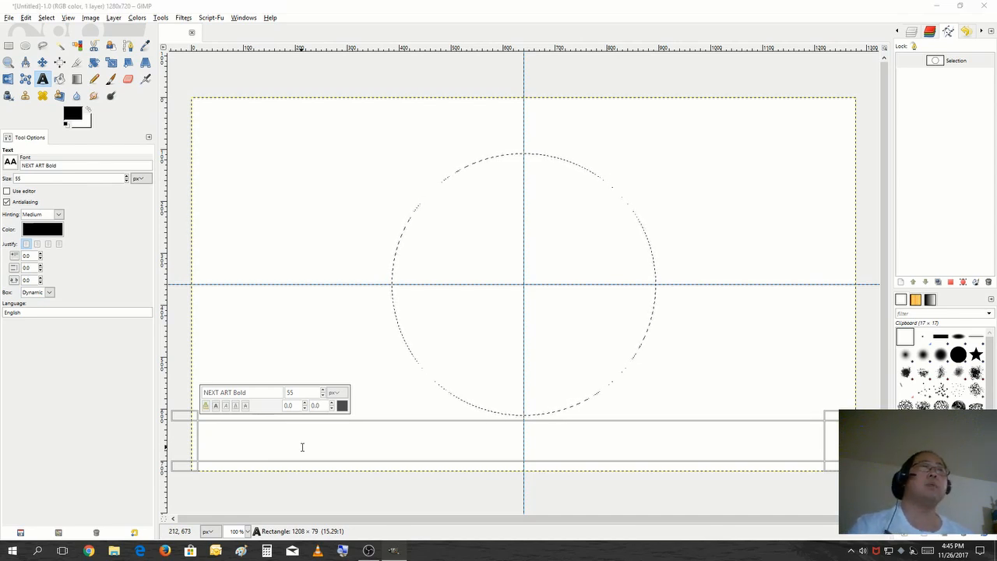
left_click(267, 442)
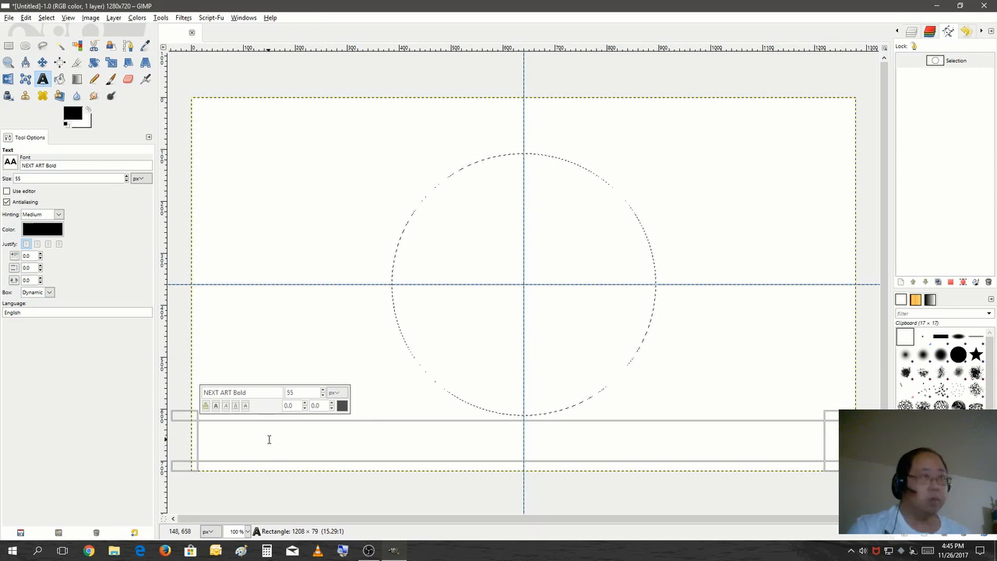
type("GI")
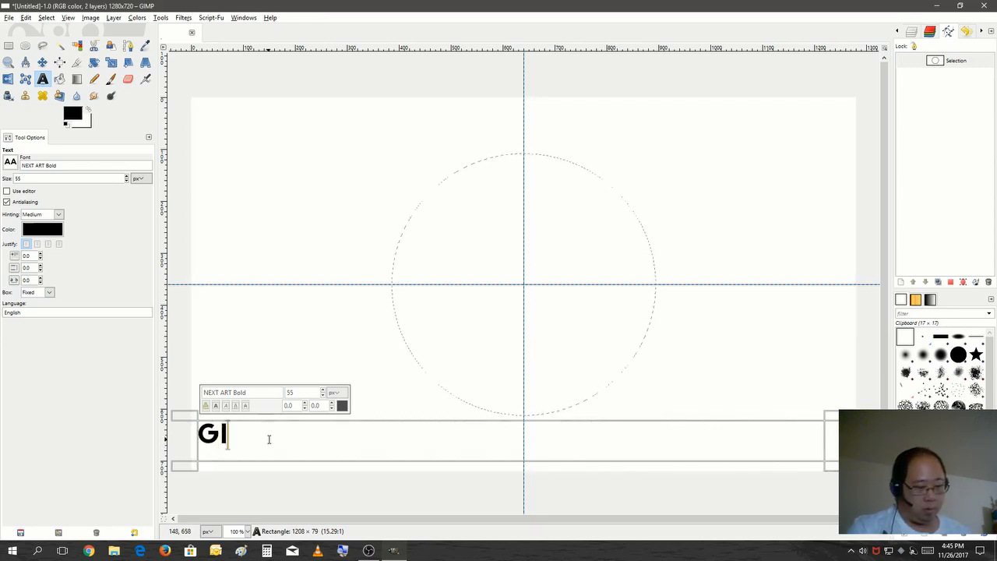
type("MP ")
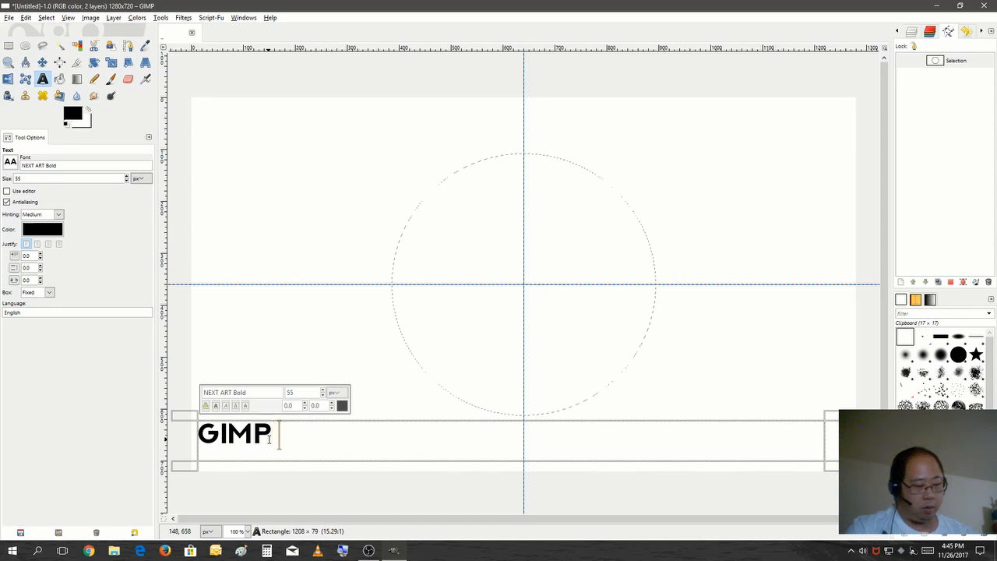
type("TUT")
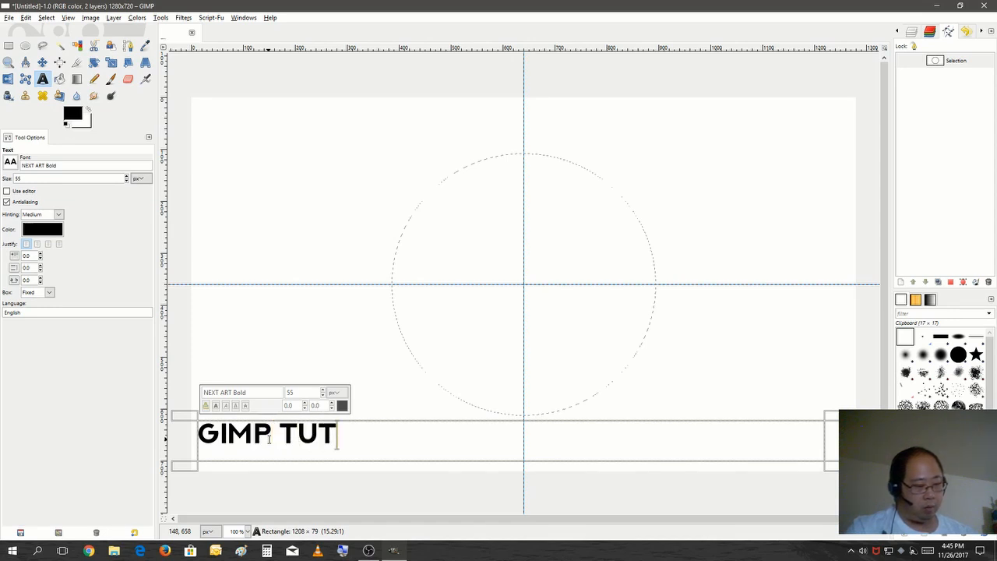
type("OR")
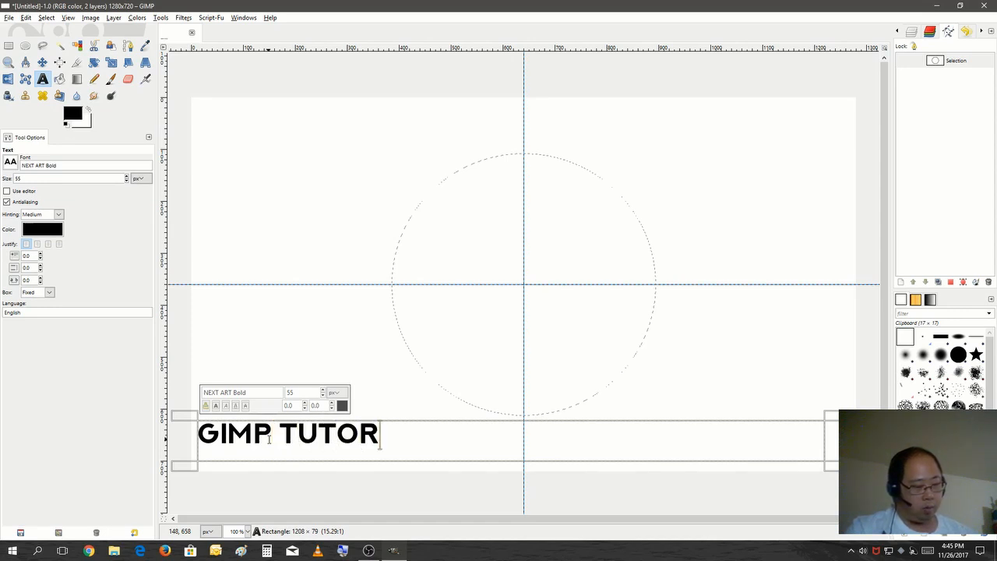
type("I")
type("AL")
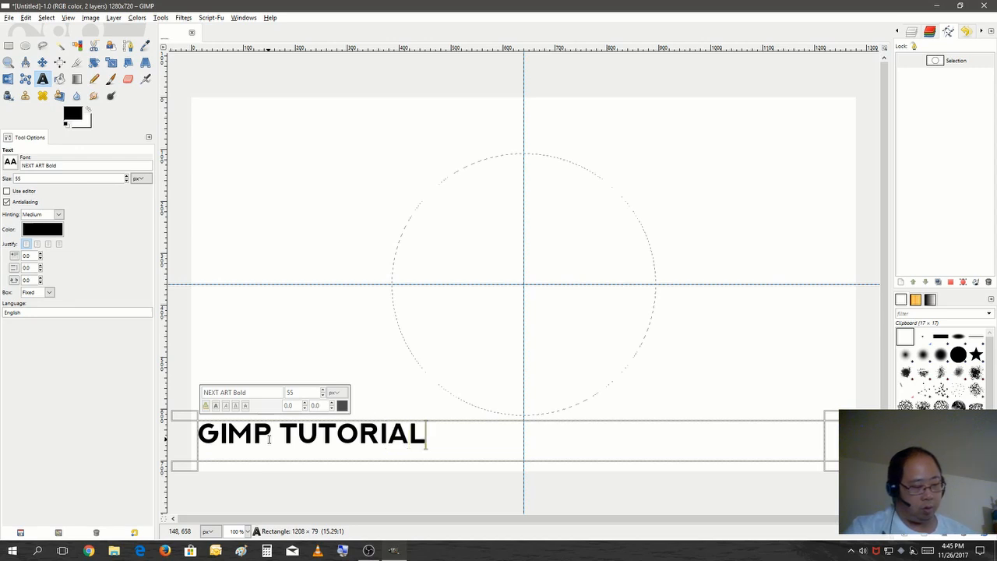
type(" CRE")
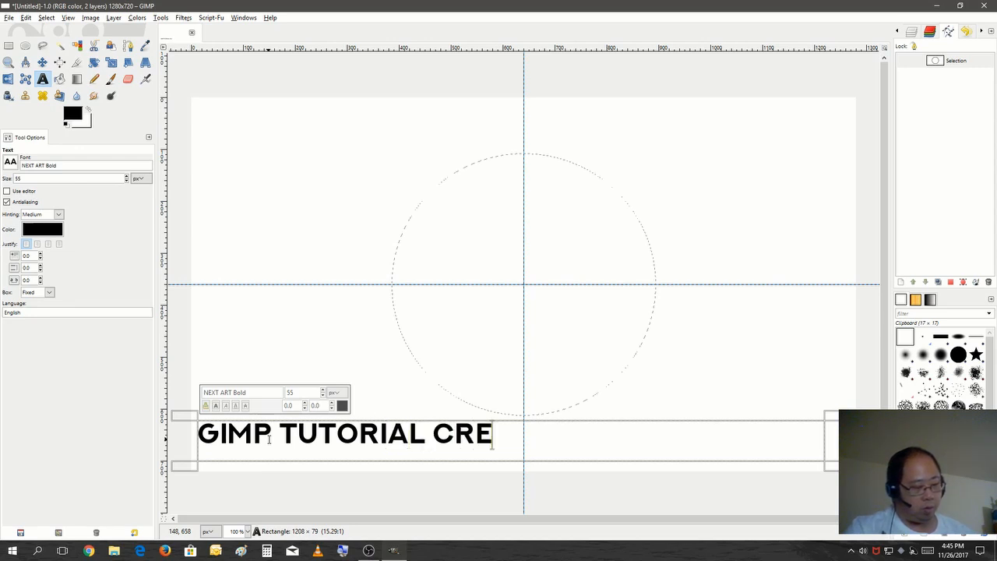
type("AT")
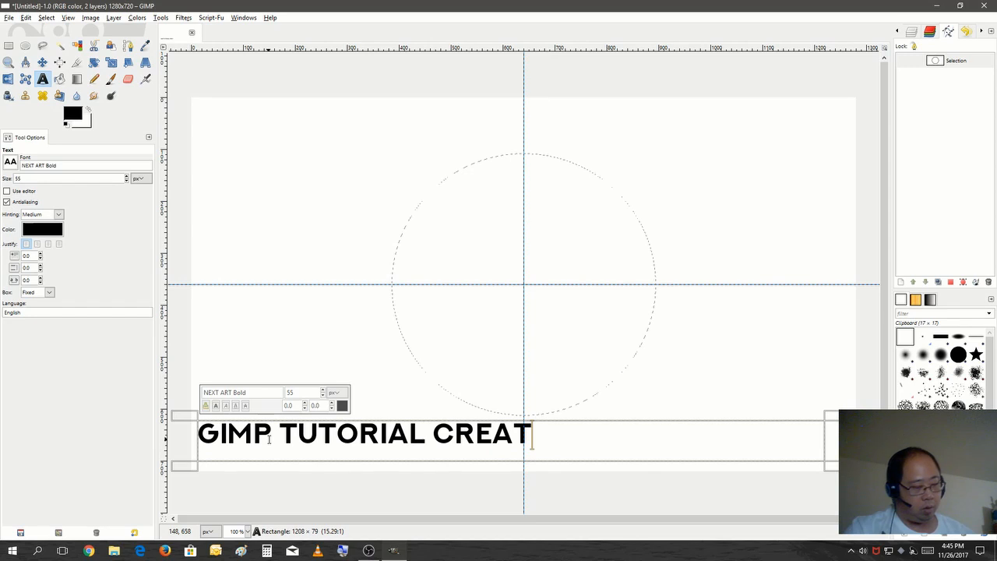
type("E C")
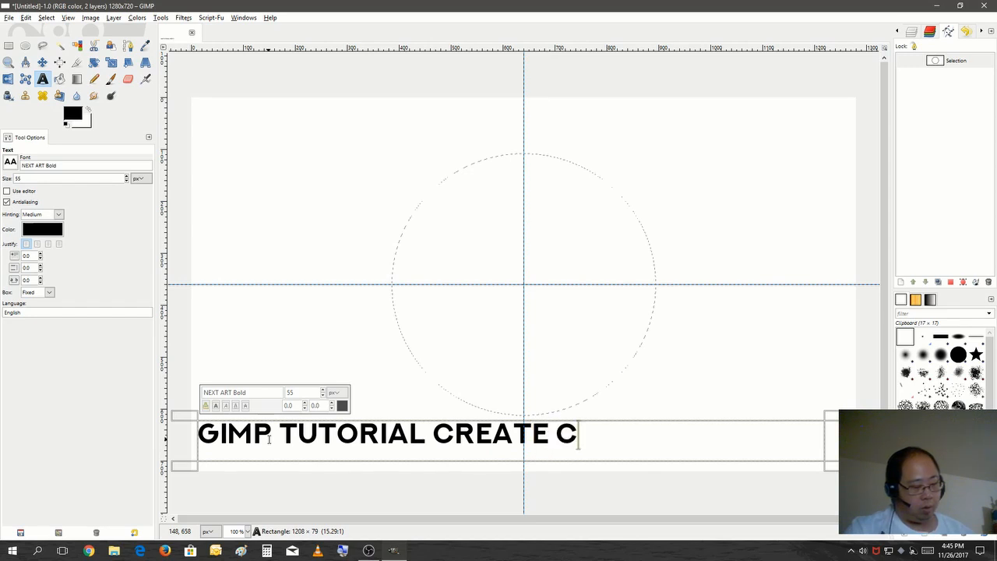
type("IR")
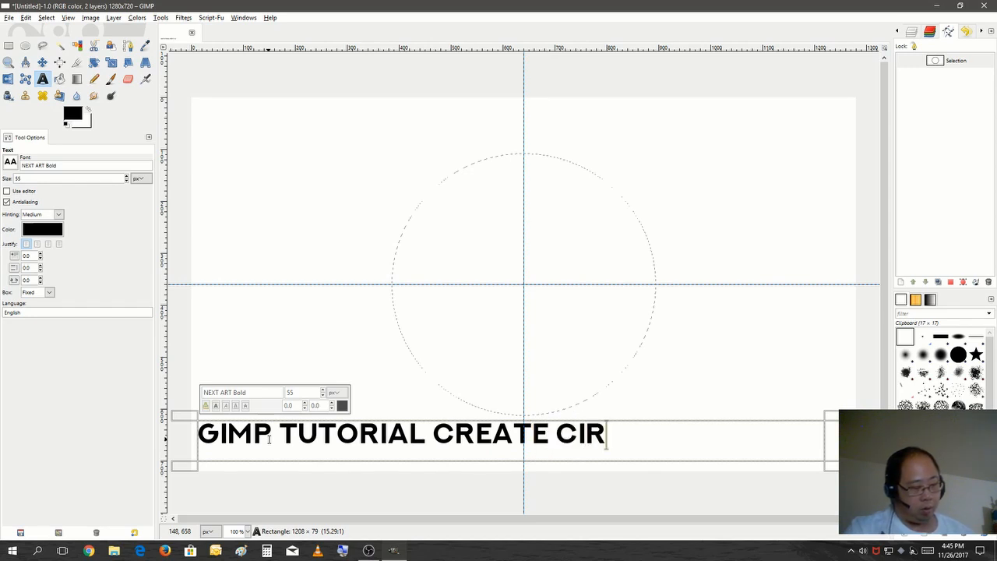
type("CUL")
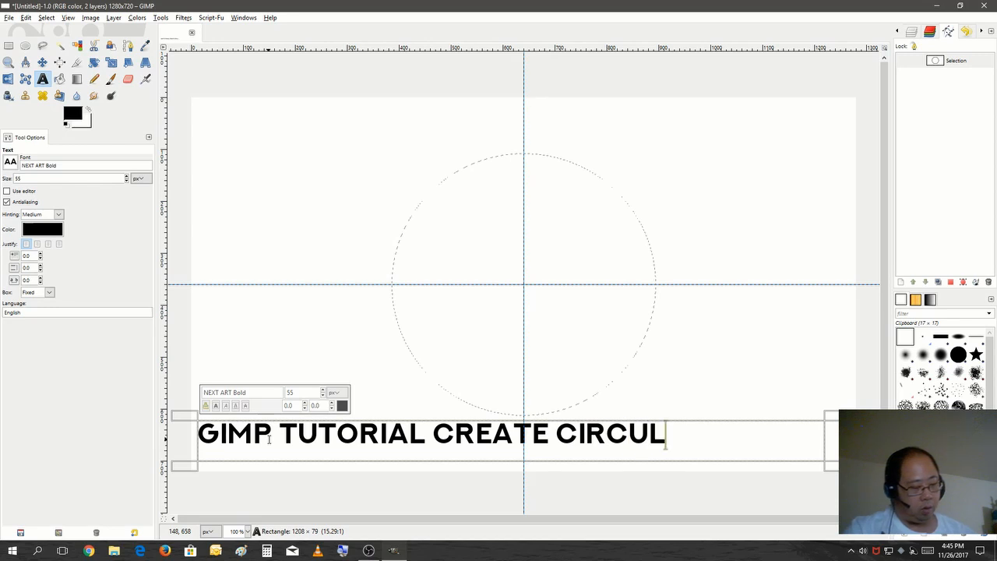
type("AR")
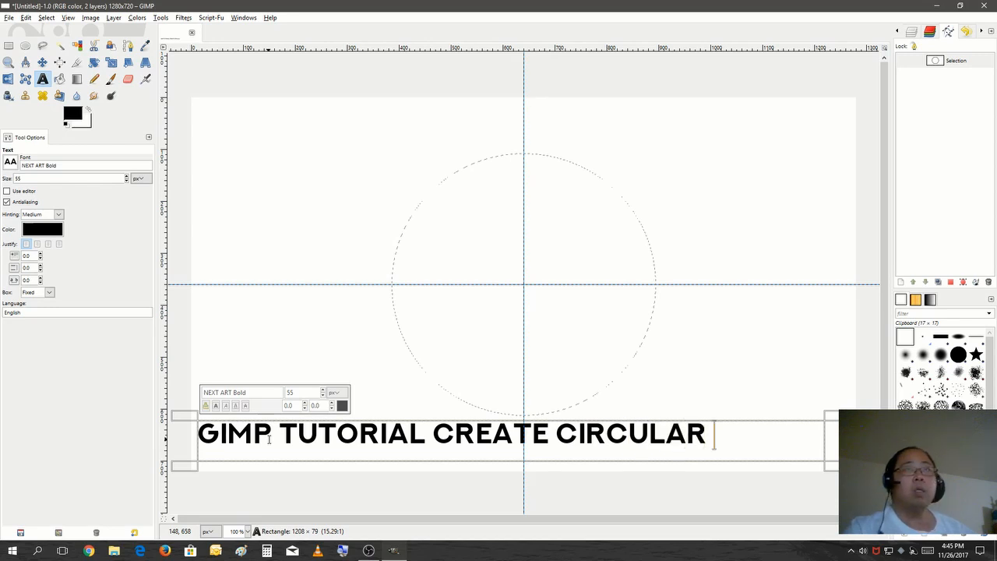
type("TE")
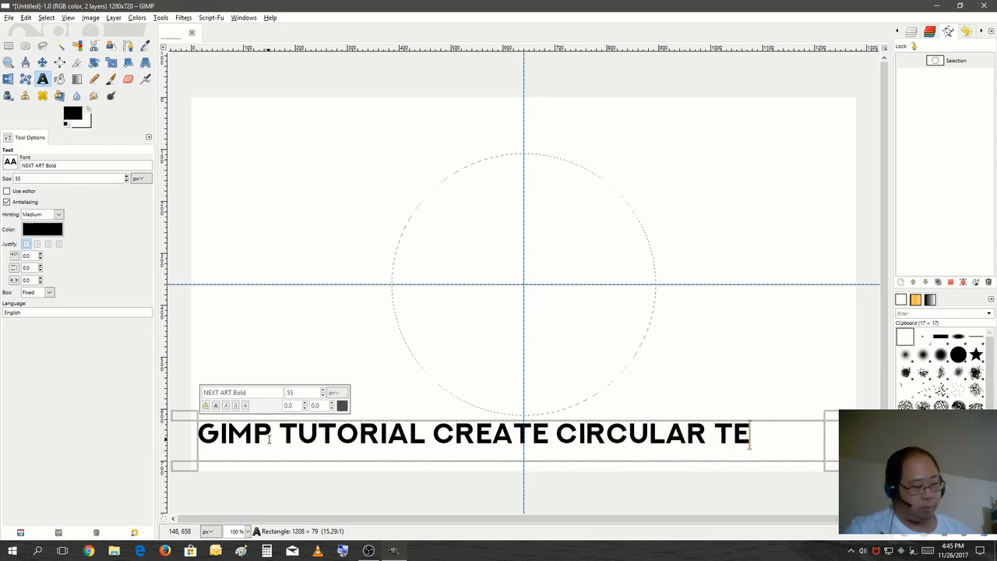
type("XT")
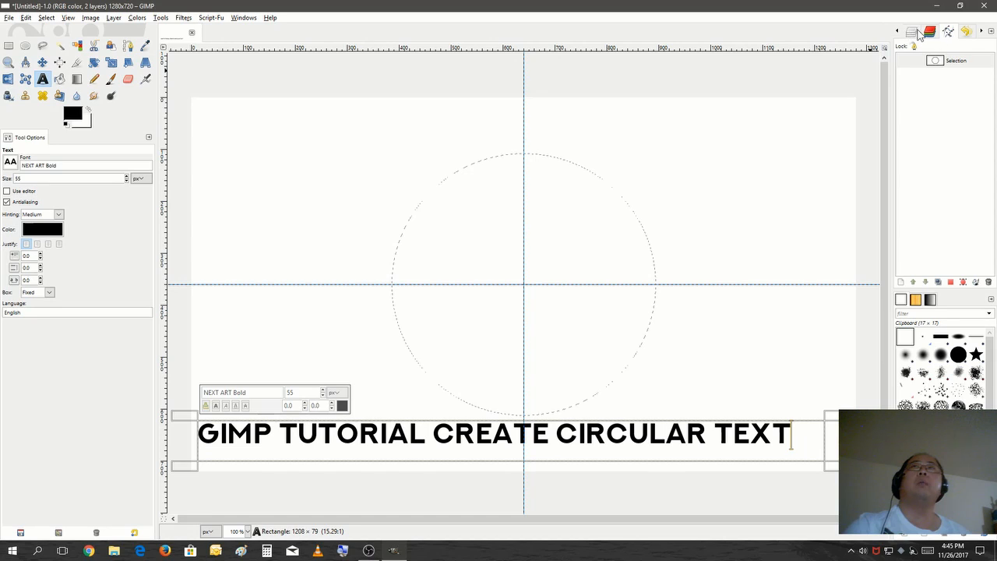
Bend the text layer along the circular path with Text along Path, and delete the original straight text layer.
left_click(918, 33)
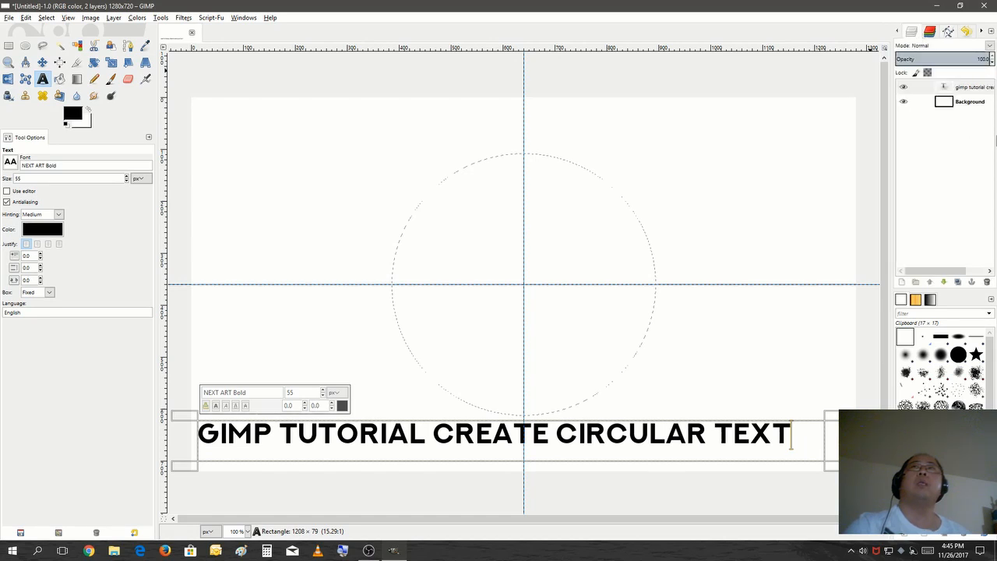
right_click(983, 92)
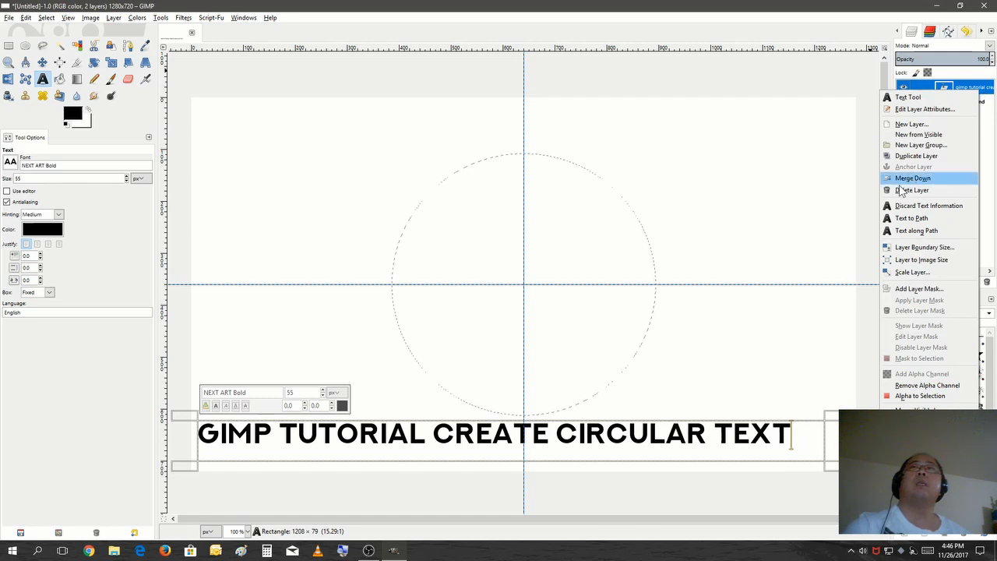
left_click(939, 231)
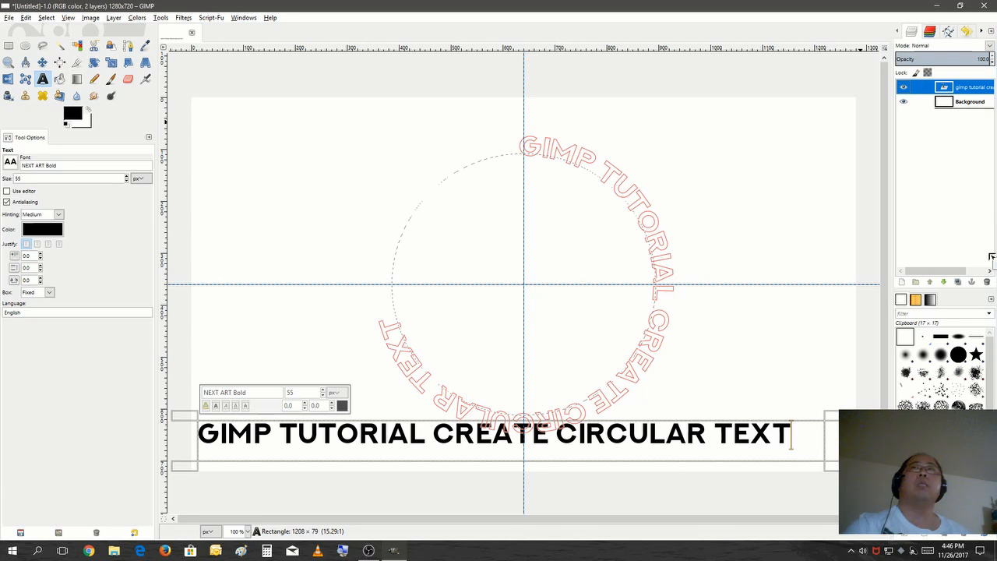
left_click(986, 282)
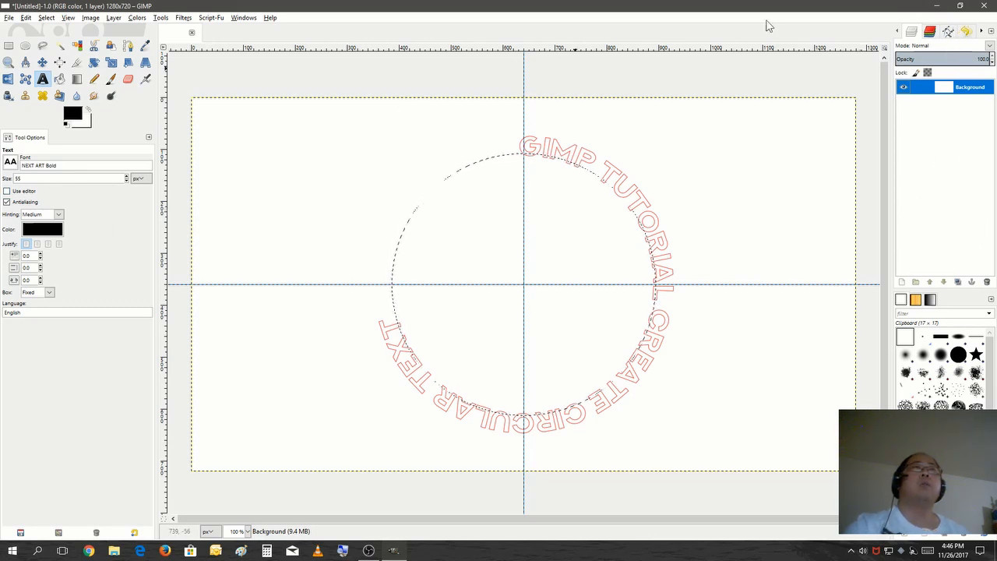
Duplicate the curved text path and convert it to a selection.
left_click(947, 33)
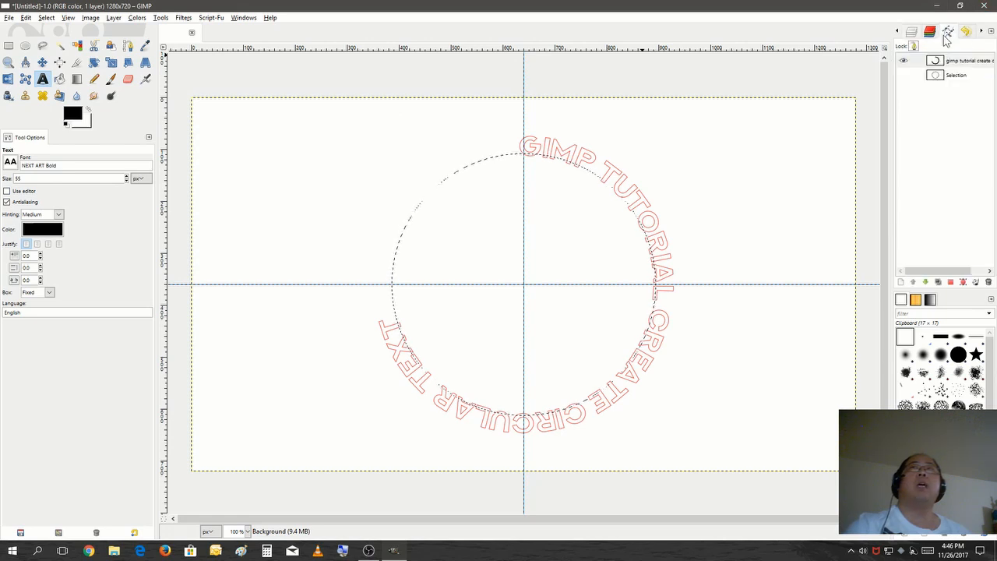
left_click(938, 282)
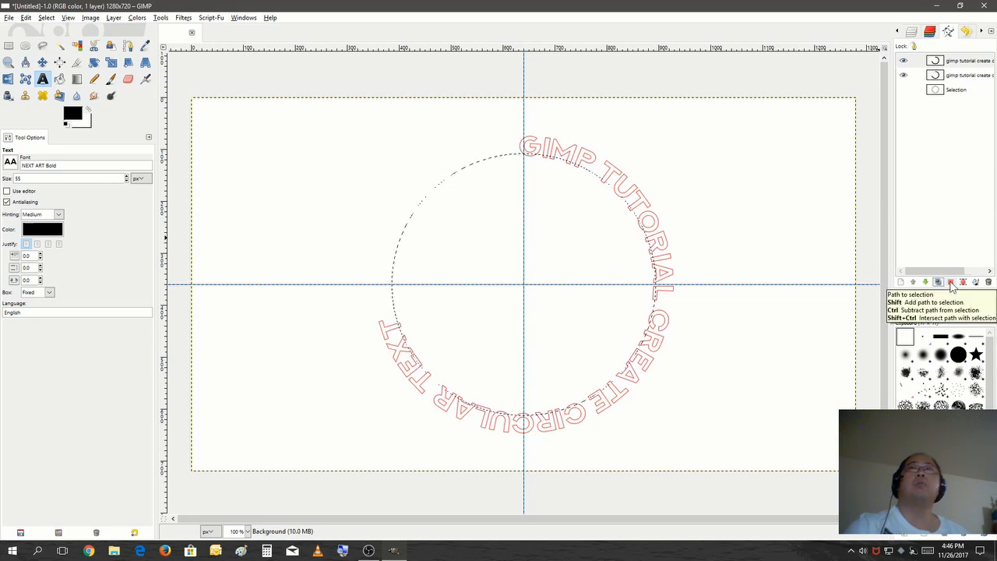
left_click(952, 284)
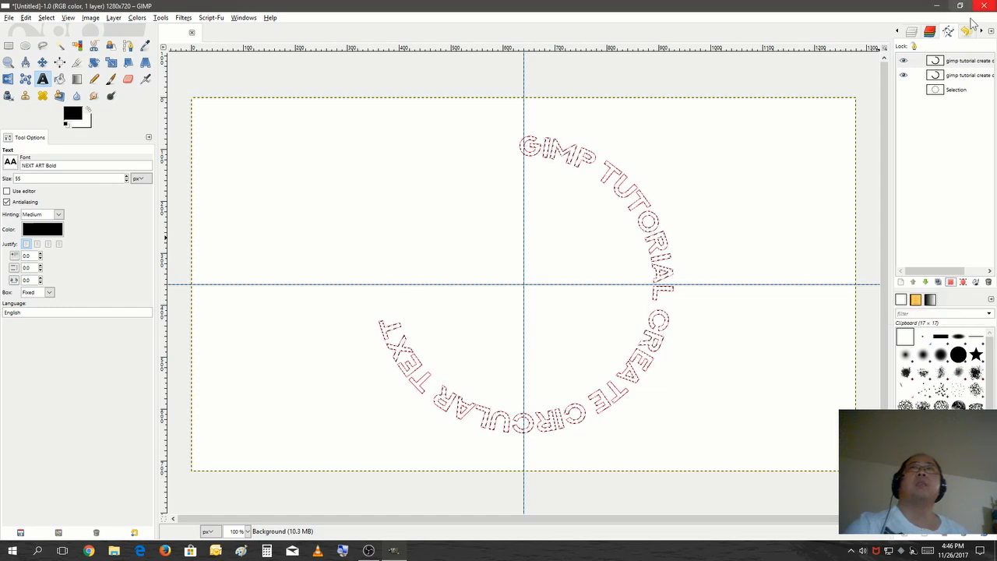
Delete the lower of the two curved text paths, and fill the lettering selection with the black foreground colour using Bucket Fill.
left_click_drag(957, 81, 987, 286)
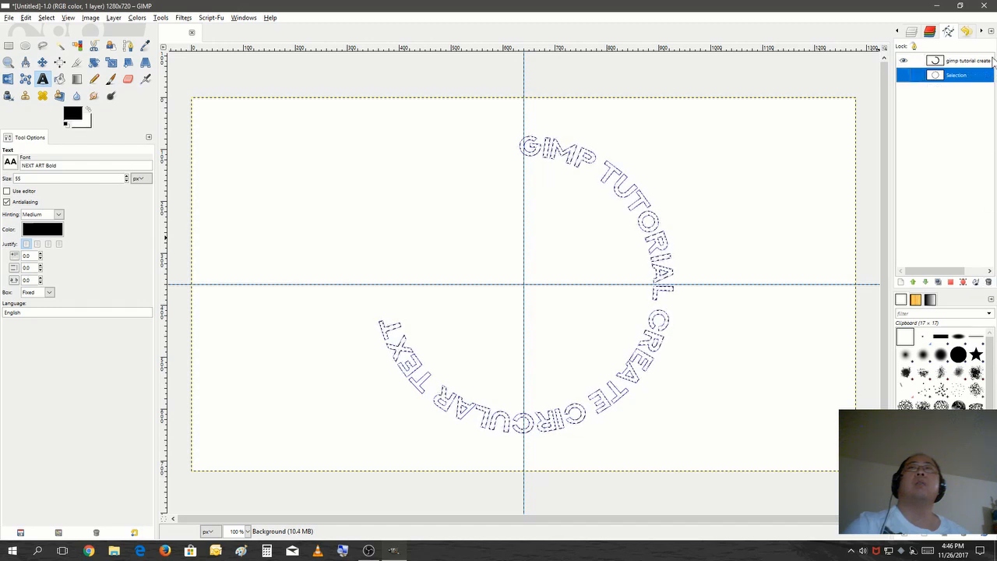
left_click(979, 64)
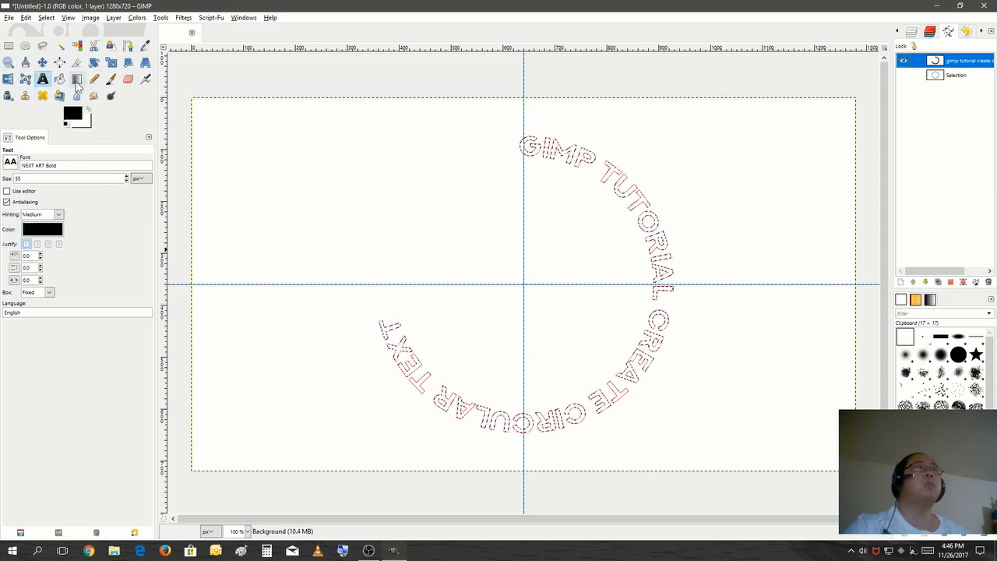
left_click(60, 79)
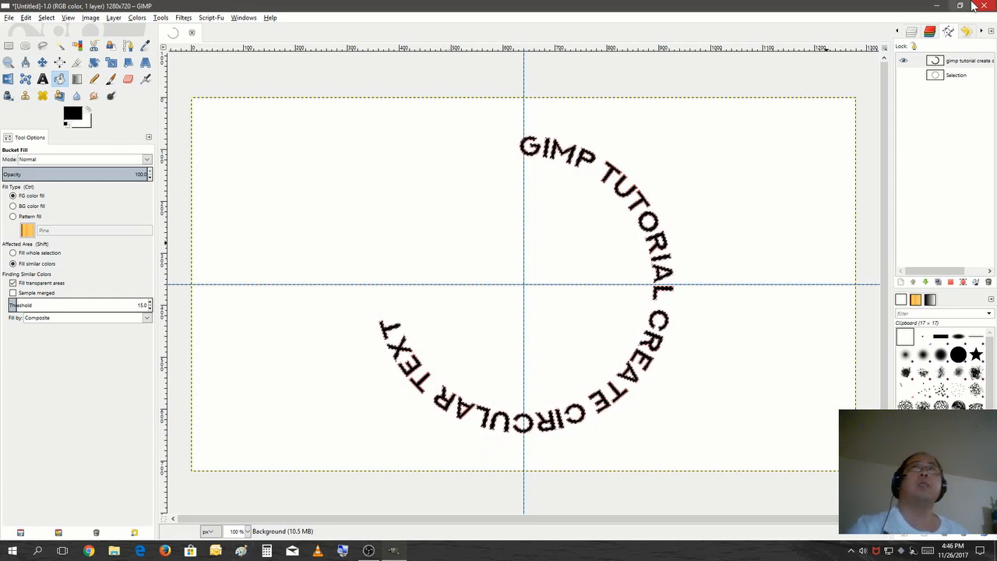
Rotate the filled circular lettering by -125 degrees and turn the resulting floating selection into a new layer.
left_click(911, 35)
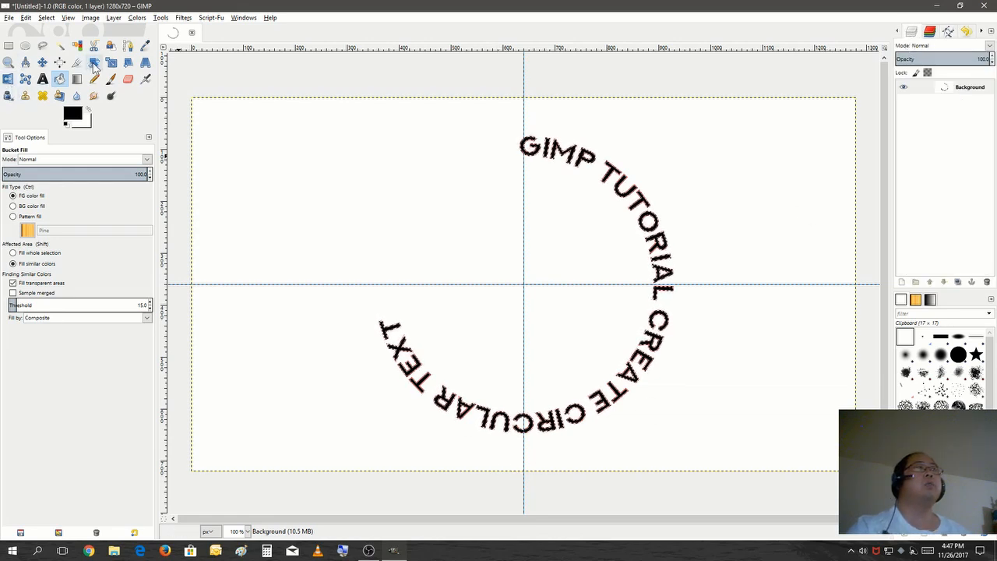
left_click(94, 63)
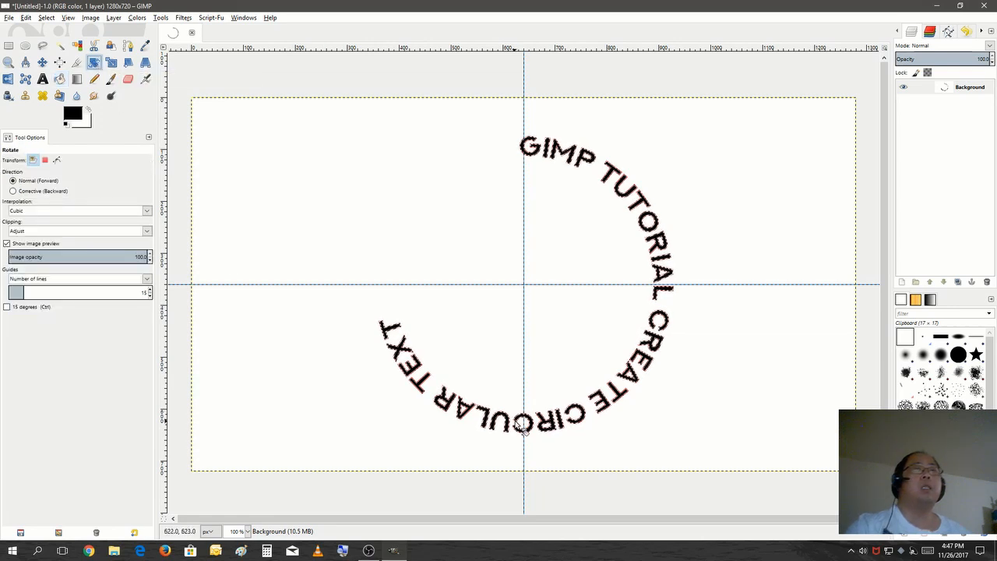
left_click(562, 430)
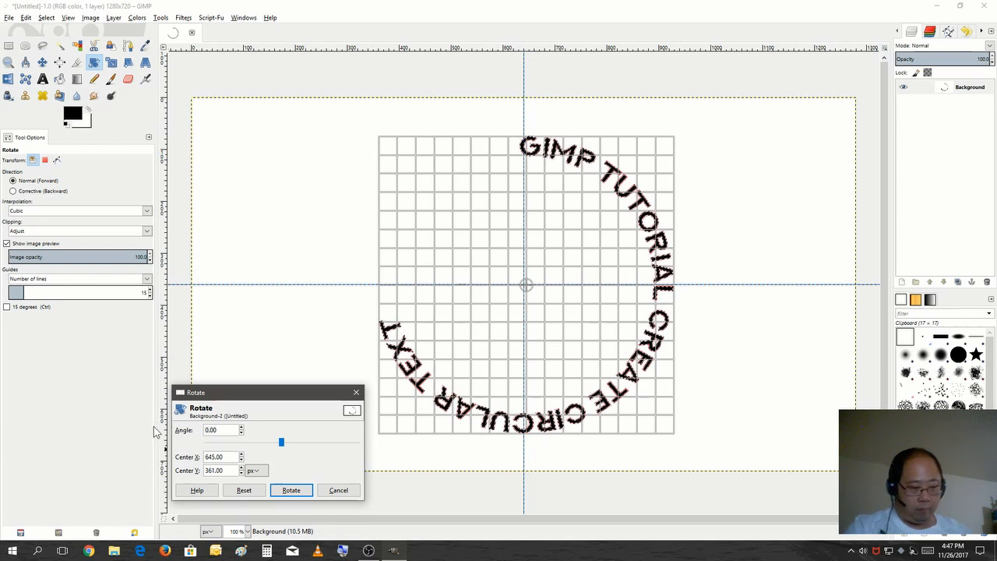
type("-")
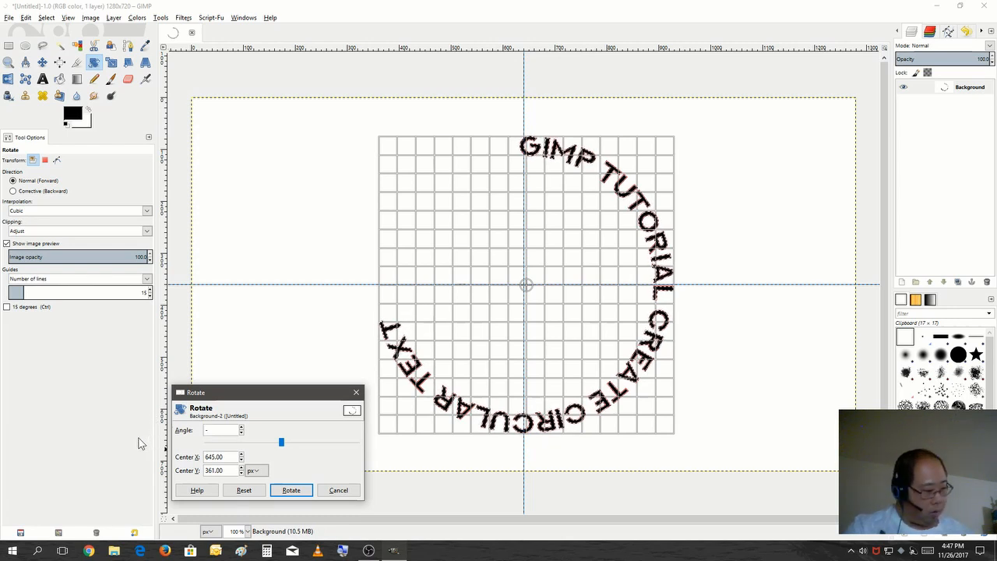
type("12")
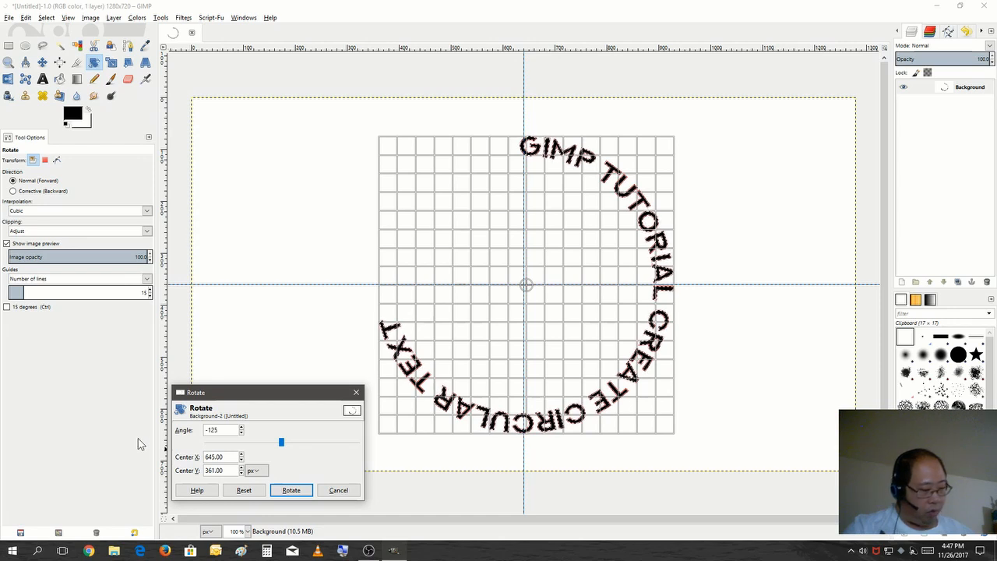
type("5")
key("Tab")
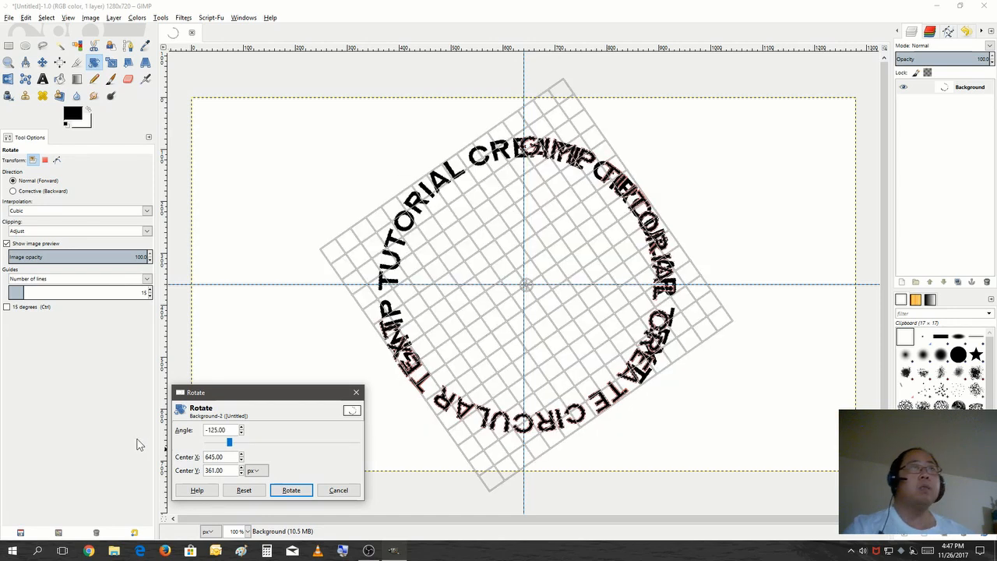
left_click(290, 491)
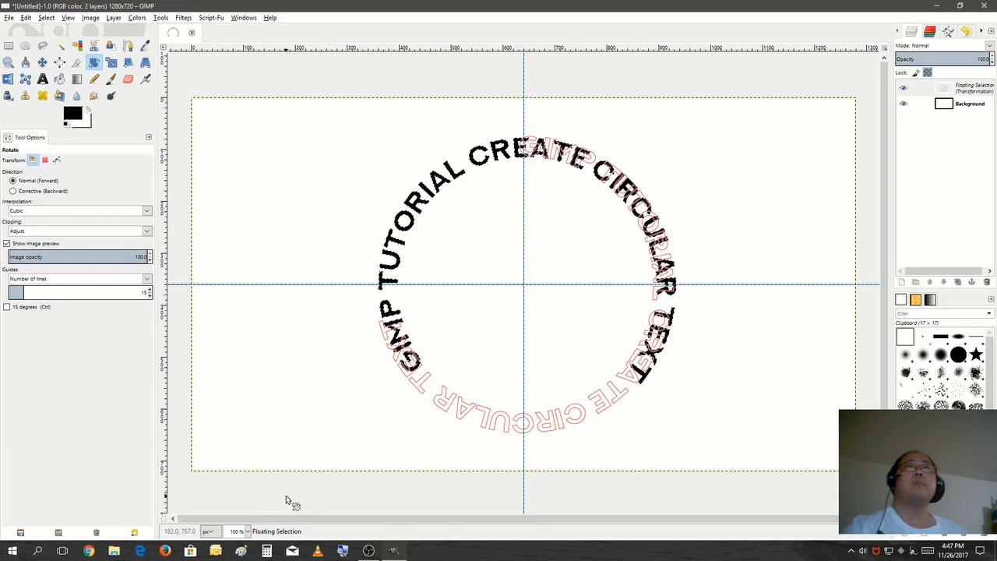
right_click(946, 90)
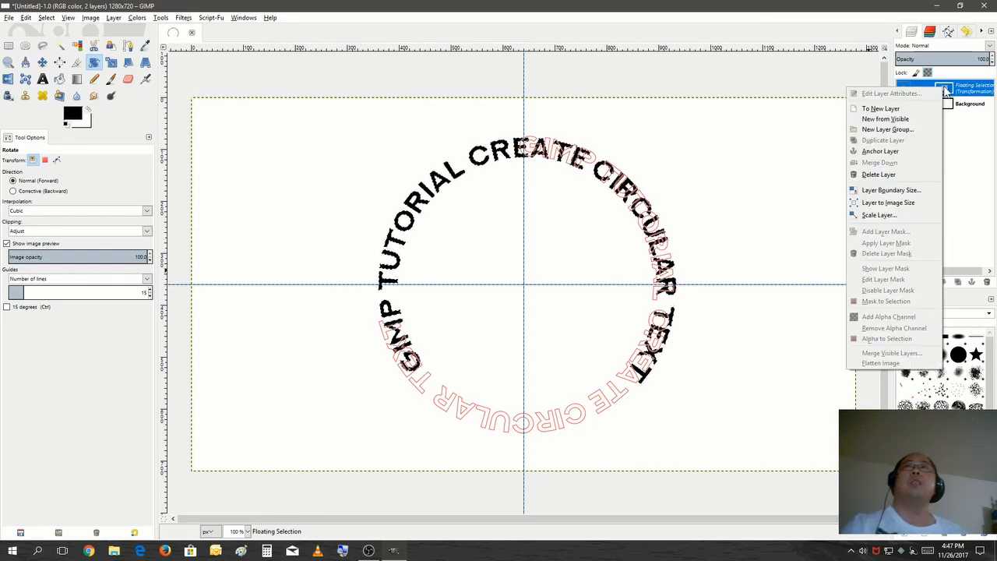
left_click(907, 110)
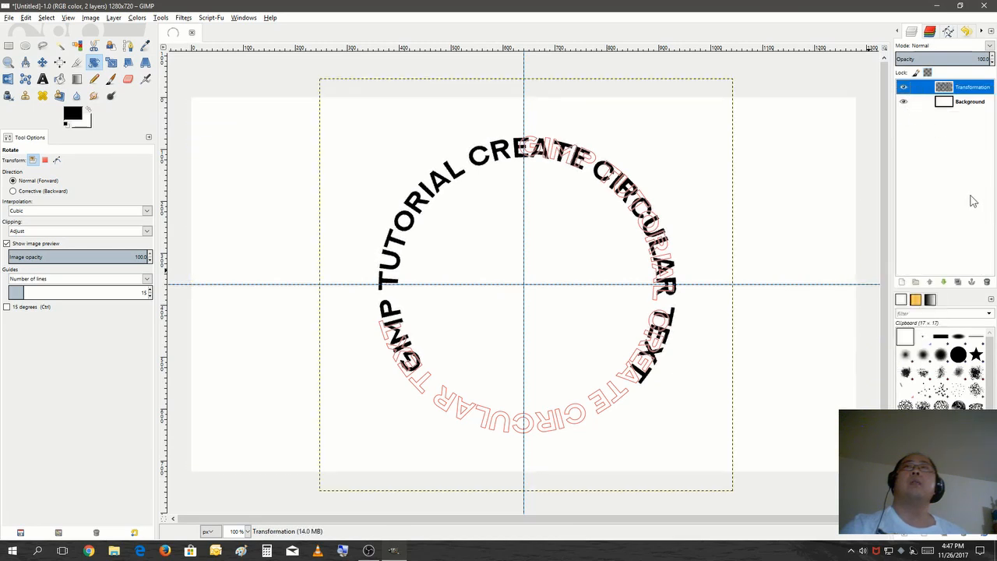
Delete the curved text path and the circular Selection path so that no paths remain in the image.
left_click(948, 32)
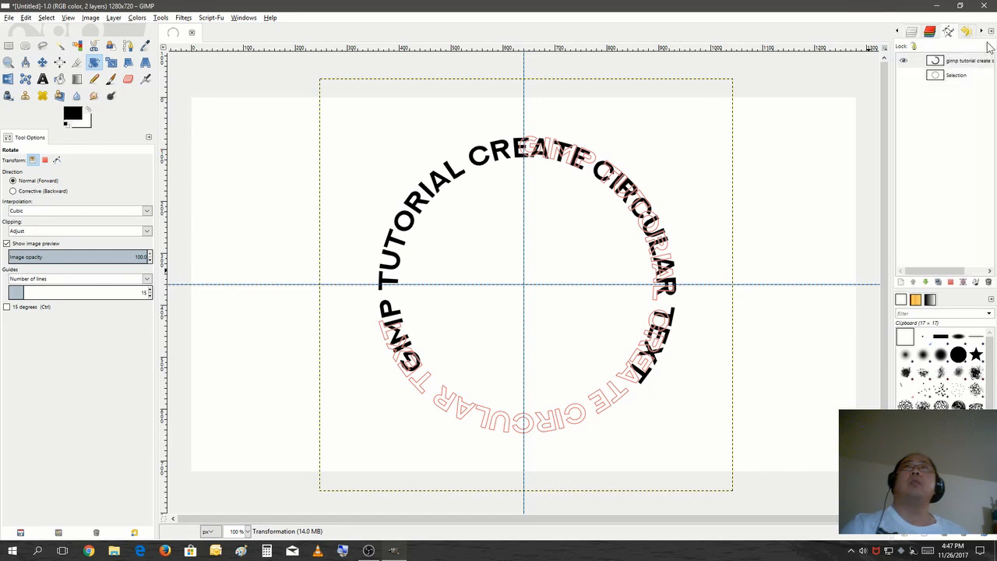
left_click(949, 63)
left_click(950, 66)
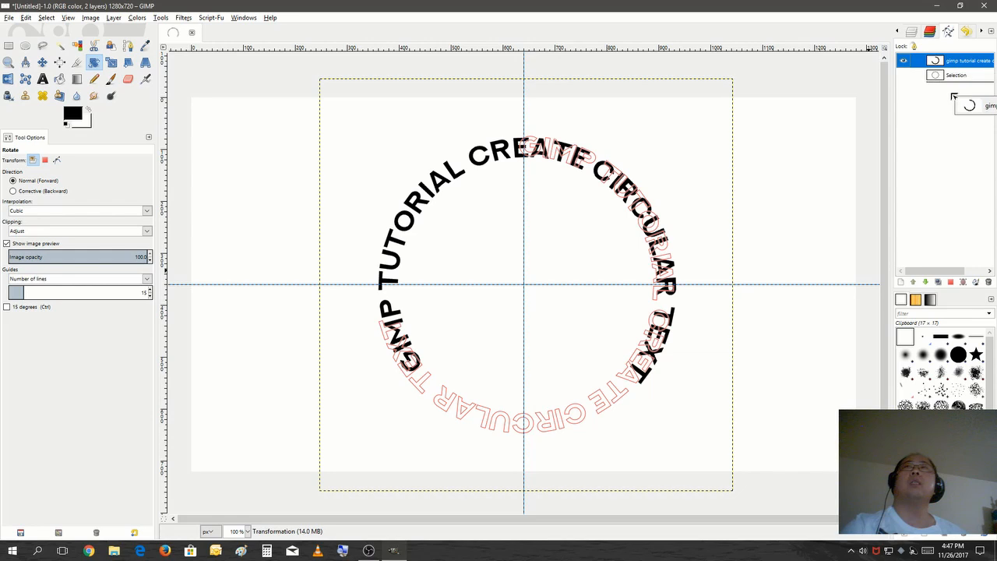
left_click(988, 282)
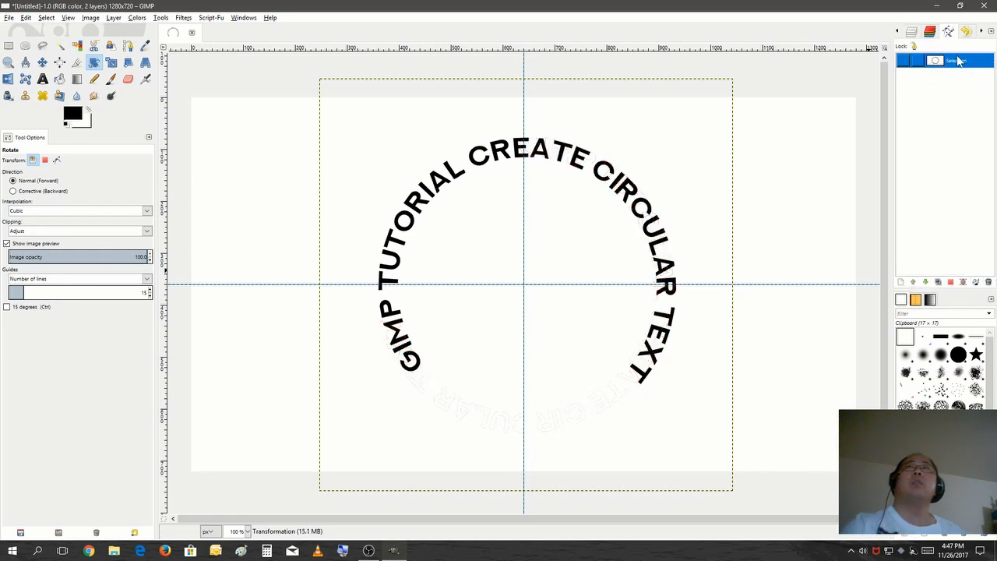
left_click_drag(958, 62, 988, 284)
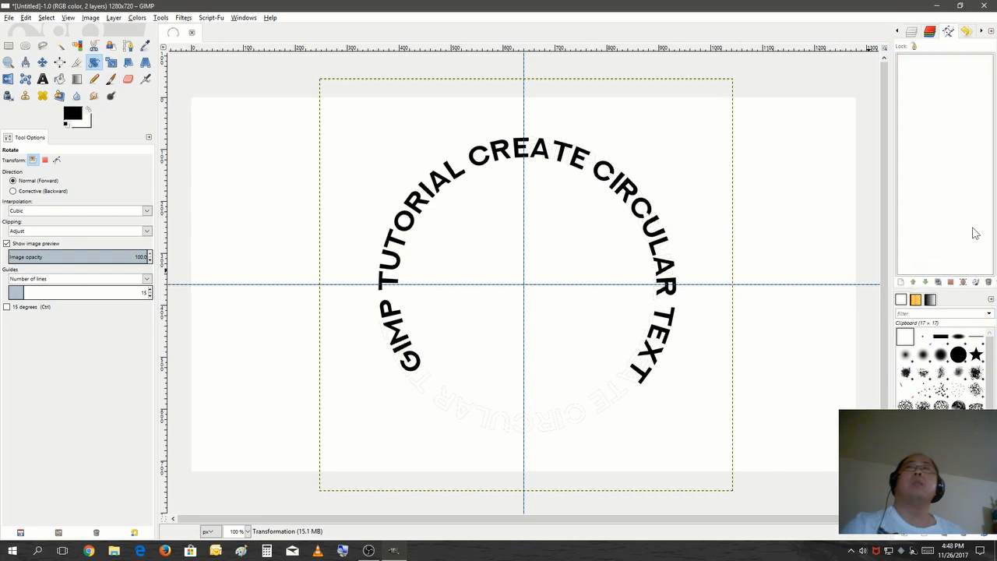
Delete the white Background layer from beneath the rotated circular lettering.
left_click(909, 32)
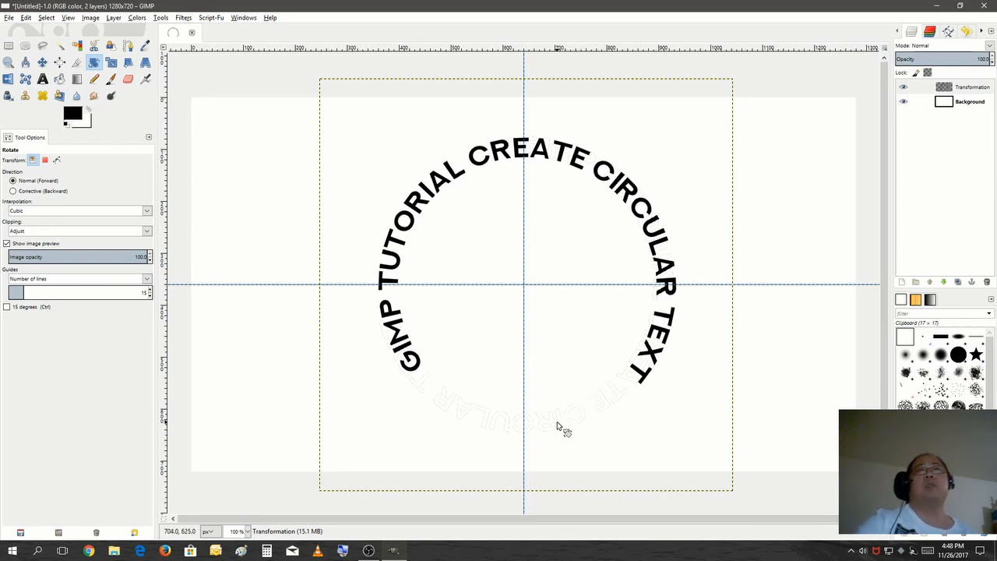
left_click(970, 106)
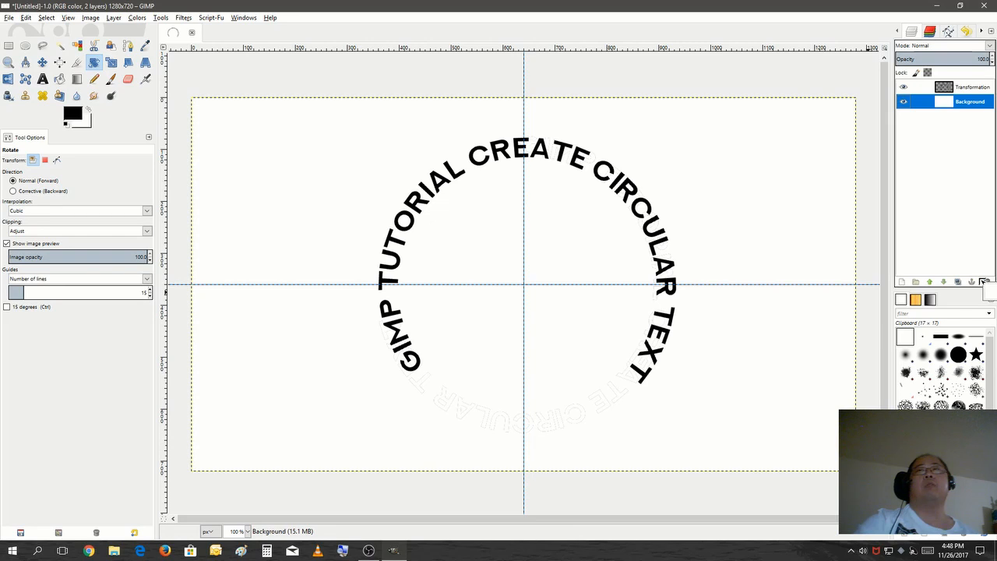
left_click(985, 281)
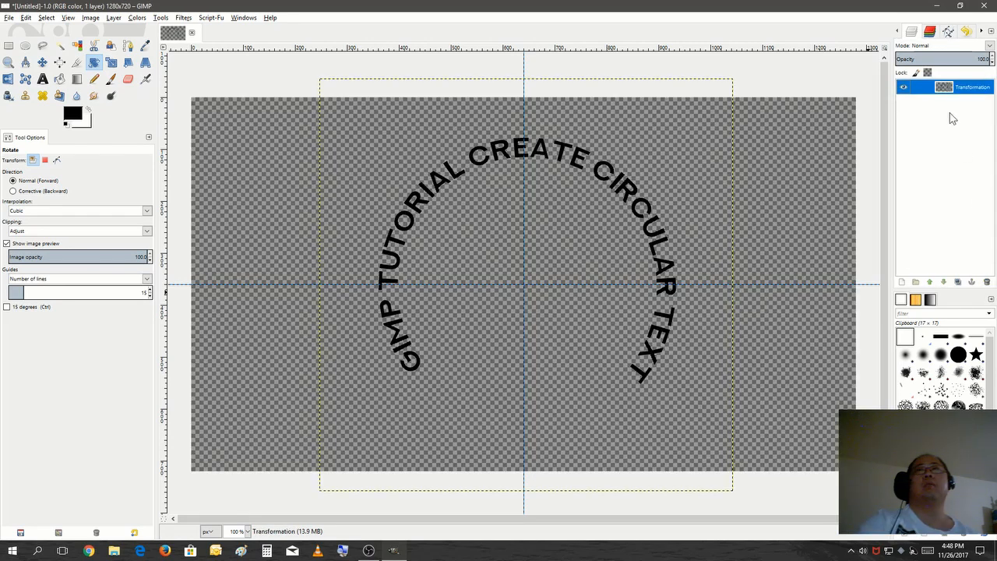
Add a new 1280 × 720 px layer filled with the black foreground colour.
right_click(964, 91)
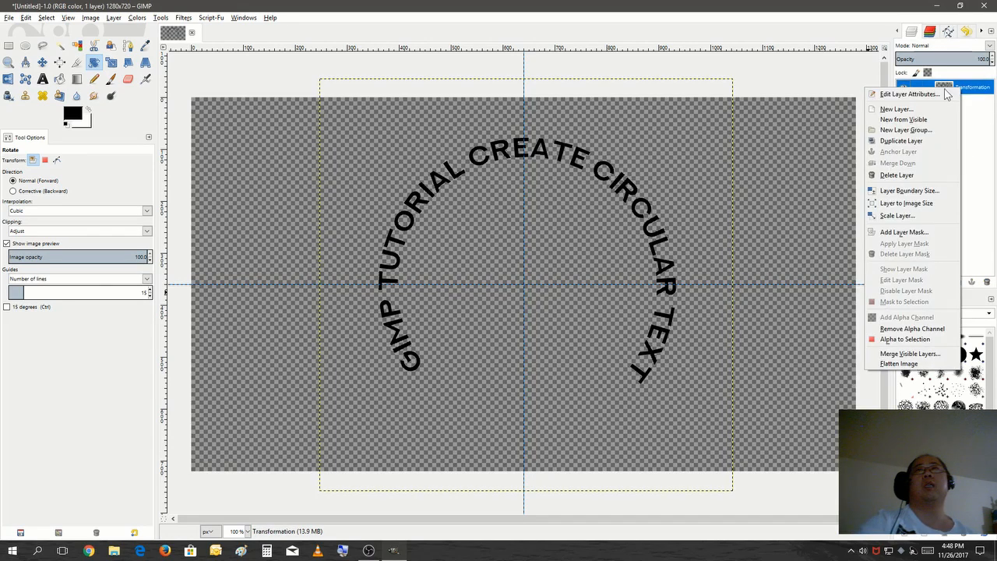
left_click(928, 109)
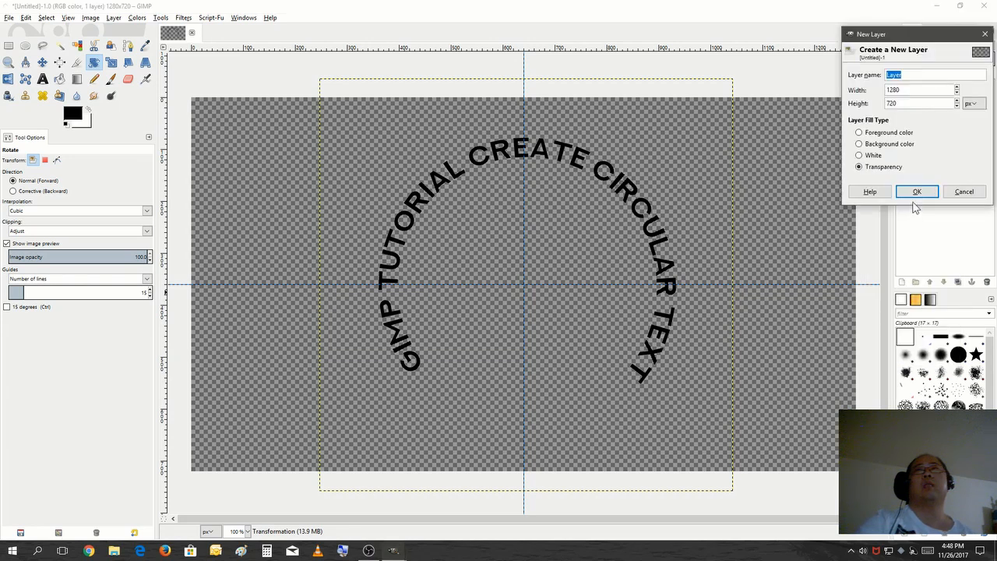
left_click(902, 135)
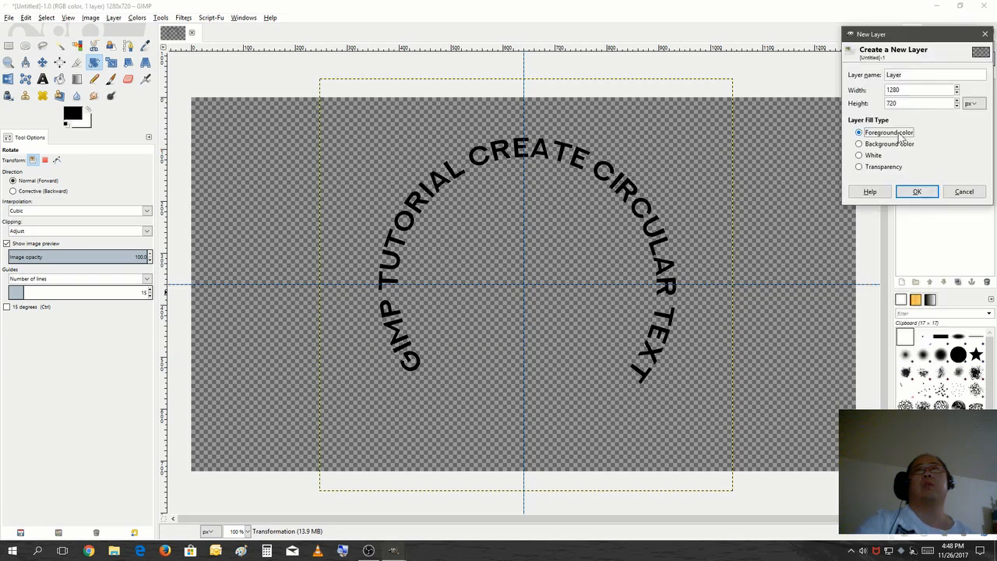
left_click(903, 192)
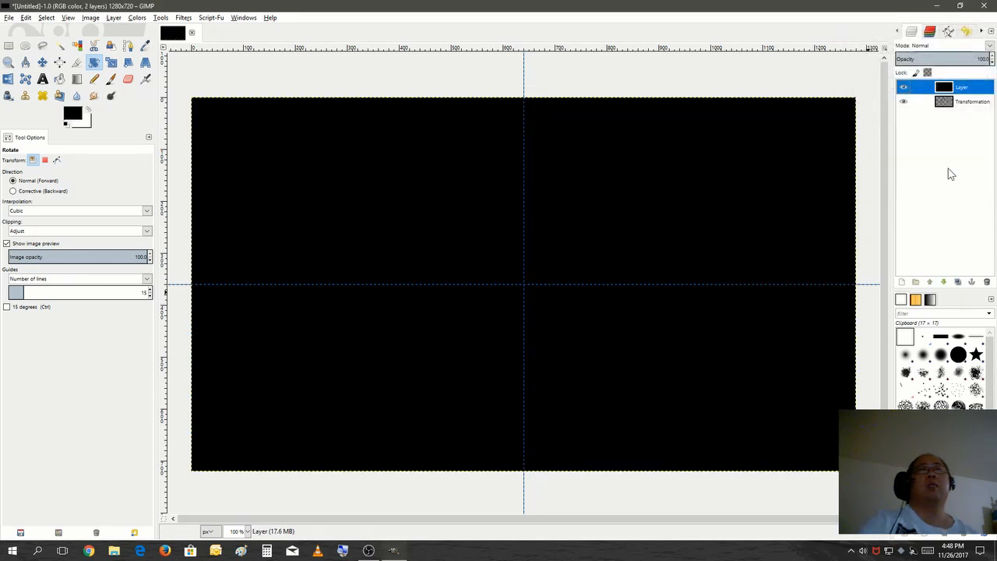
Blend a reversed radial FG to BG gradient from the black layer's centre to near its lower-left corner, and move it below the lettering layer.
left_click(75, 81)
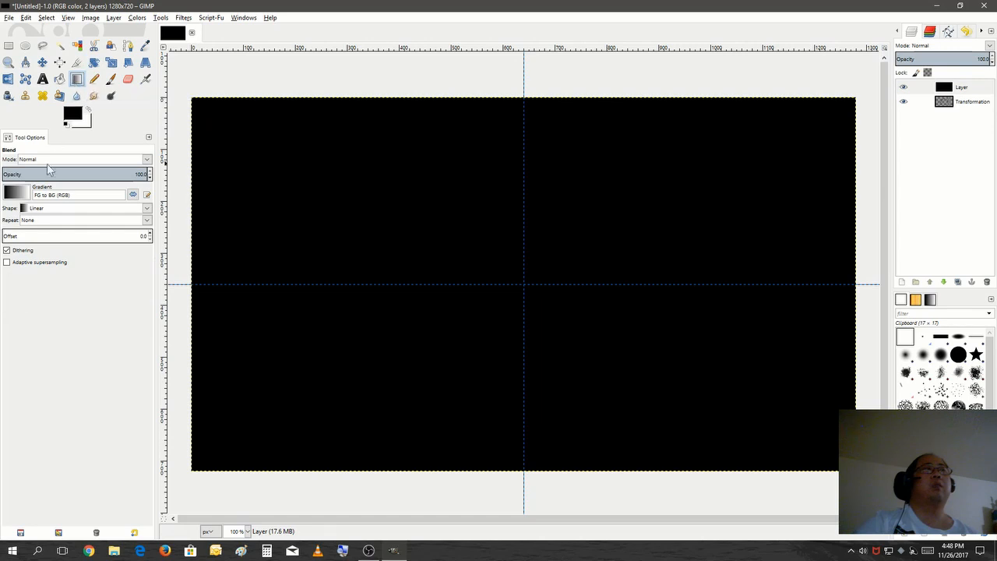
left_click(68, 215)
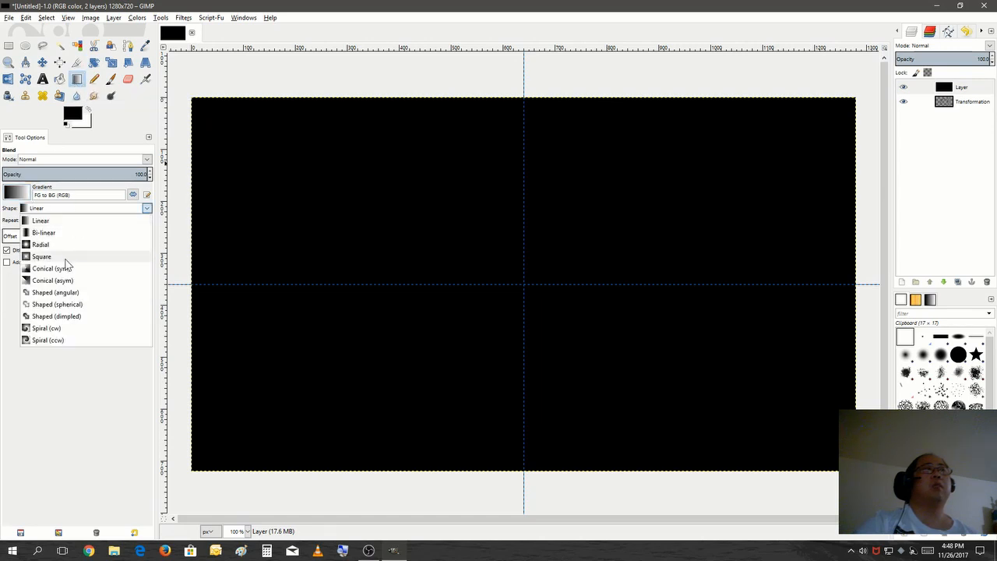
left_click(76, 245)
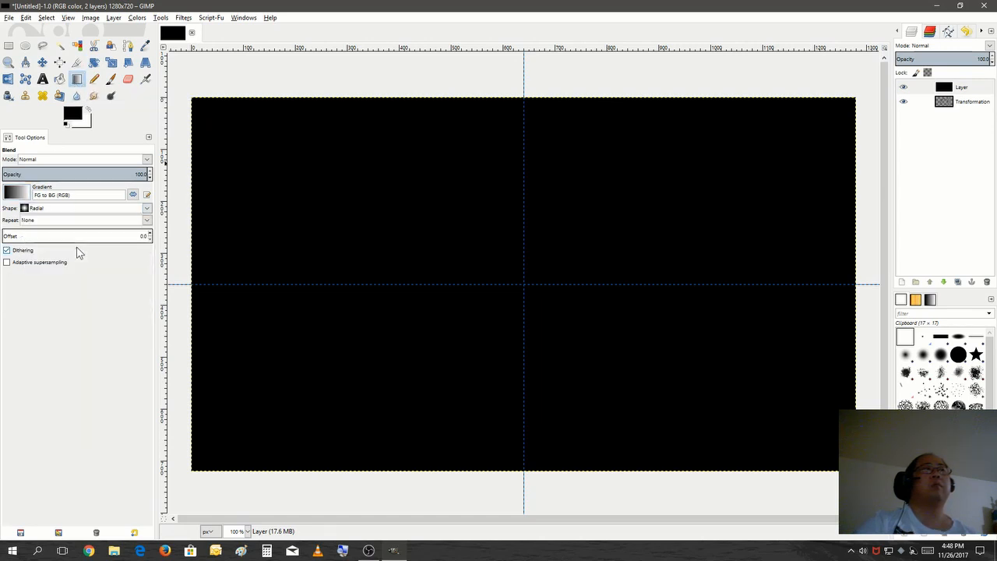
left_click(131, 198)
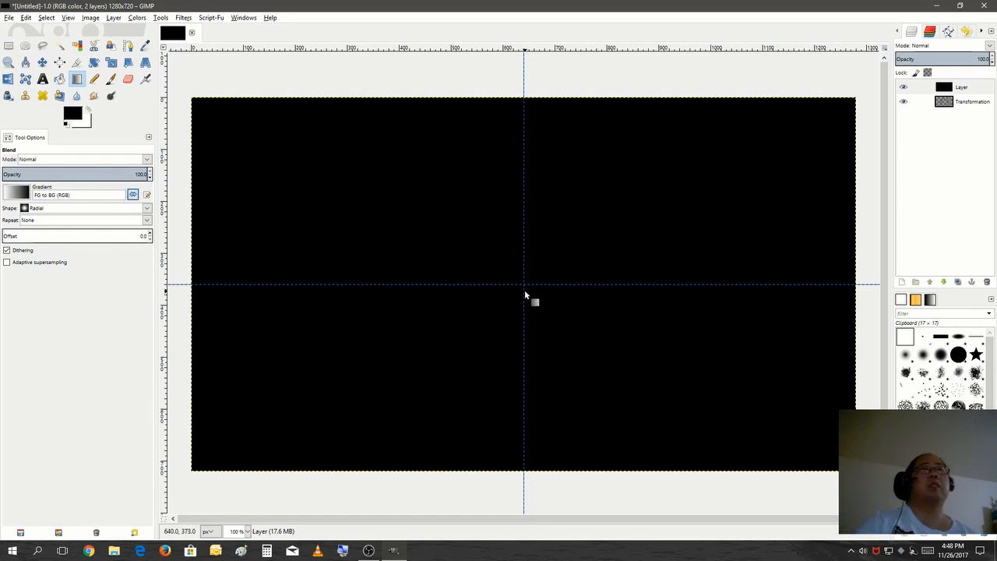
left_click_drag(522, 286, 207, 447)
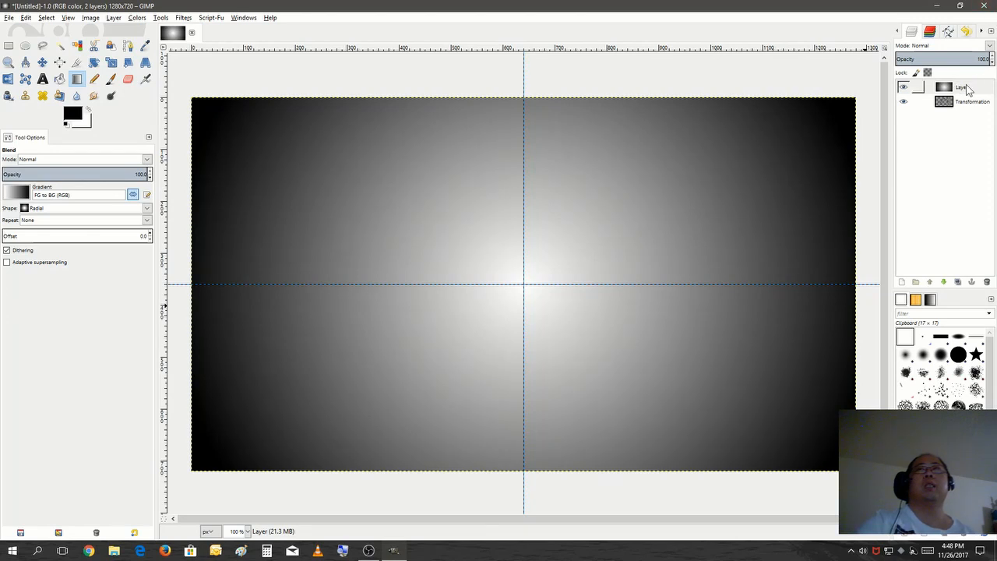
left_click_drag(968, 91, 974, 117)
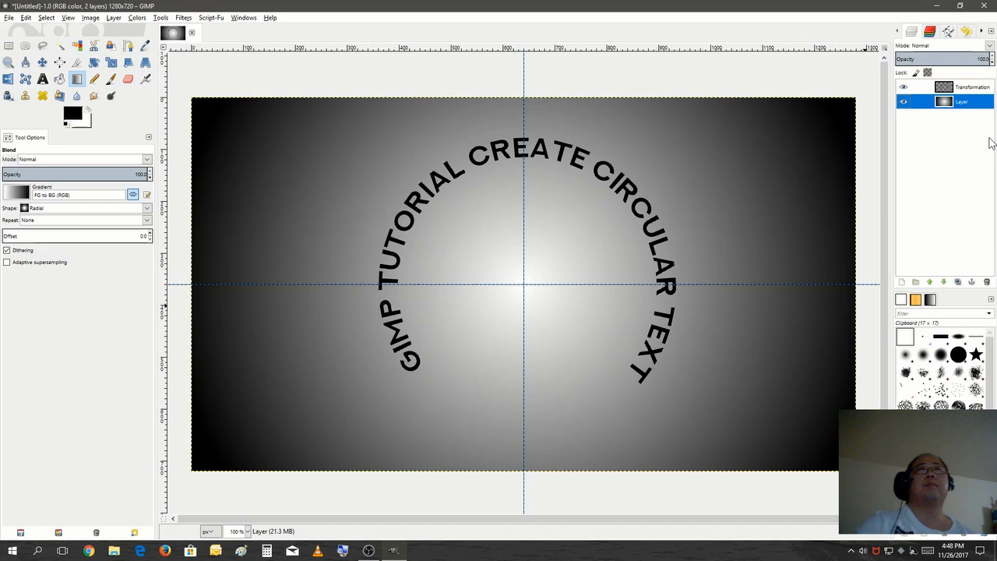
Convert the circular lettering layer's alpha to a selection.
left_click(963, 93)
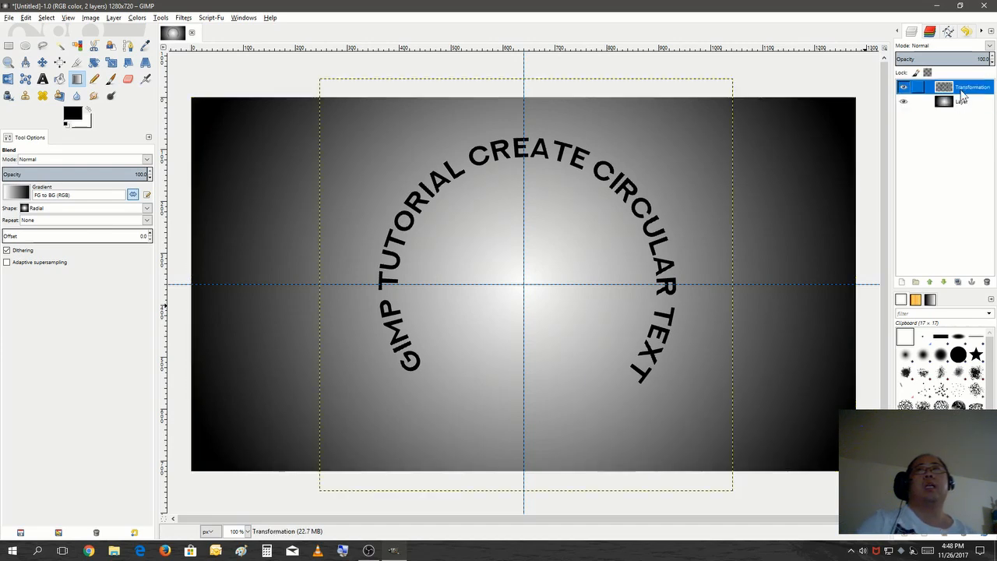
right_click(962, 94)
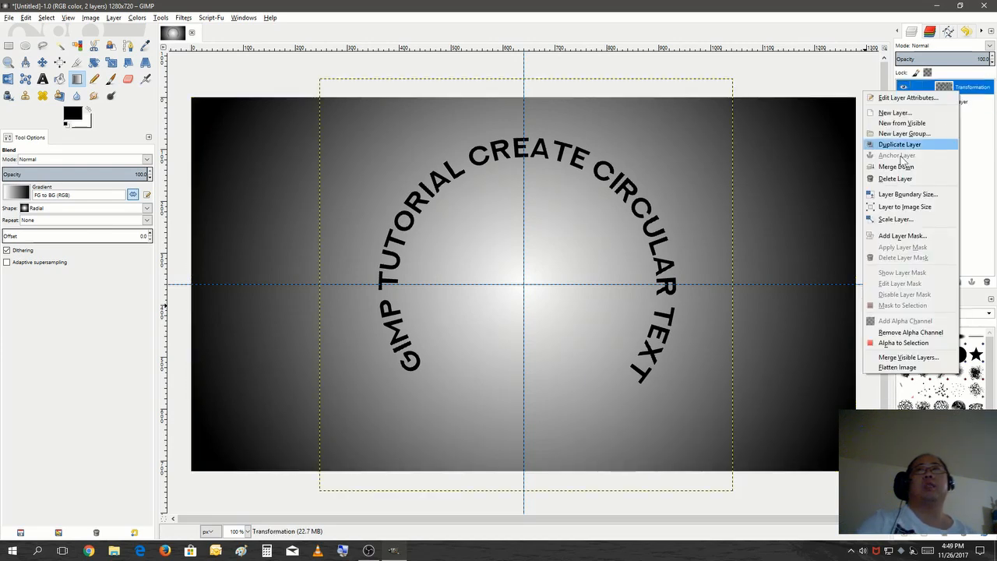
left_click(892, 344)
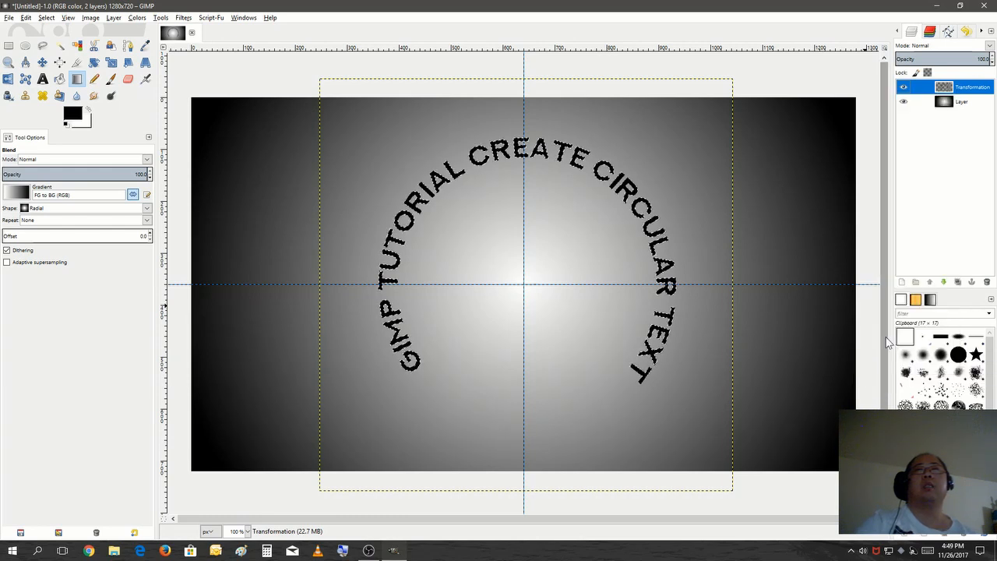
Apply a pale yellow Outer Glow with 75 opacity and size 5 to the lettering, and merge the lettering layer down onto the glow layer.
left_click(218, 18)
mouse_move(233, 30)
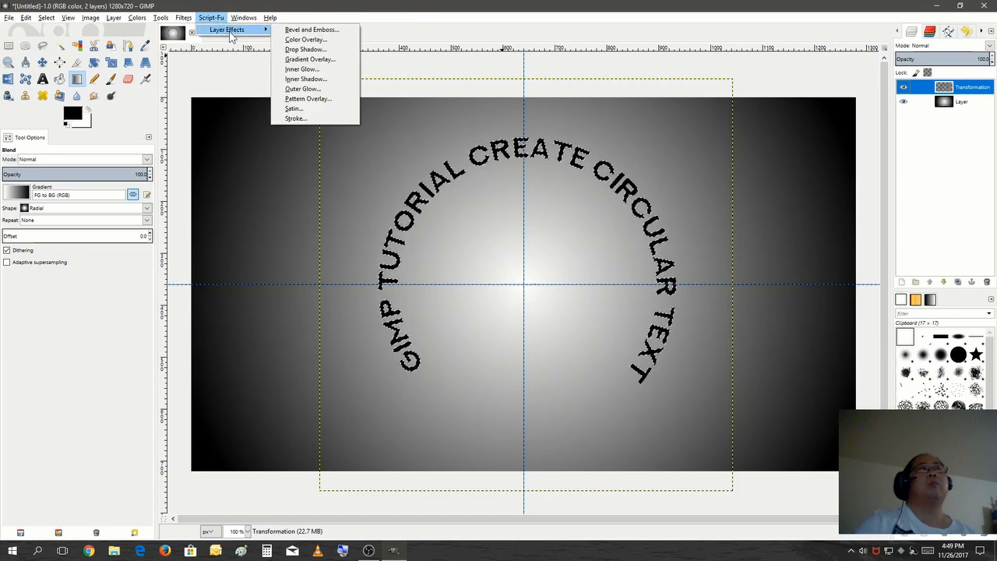
left_click(320, 88)
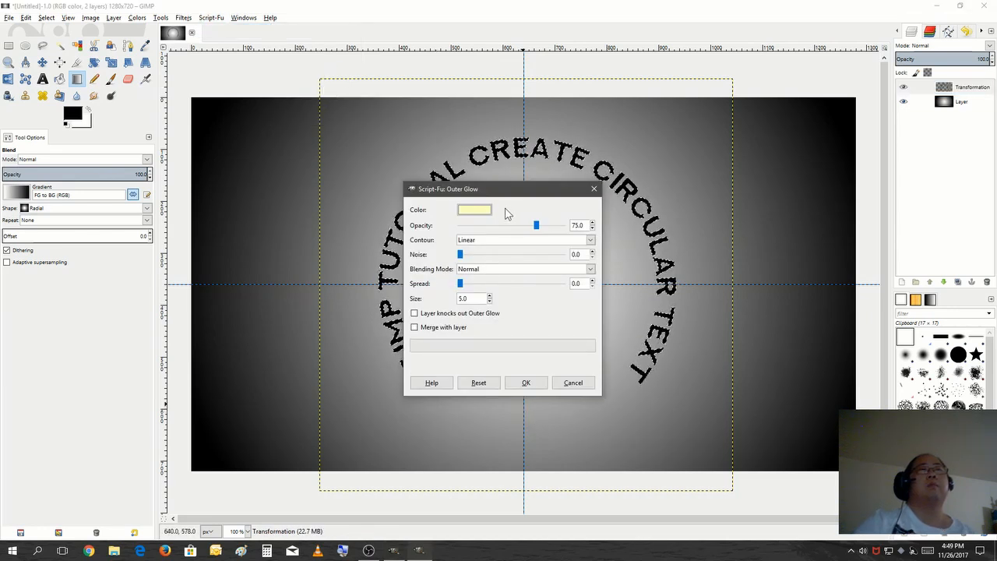
left_click(525, 383)
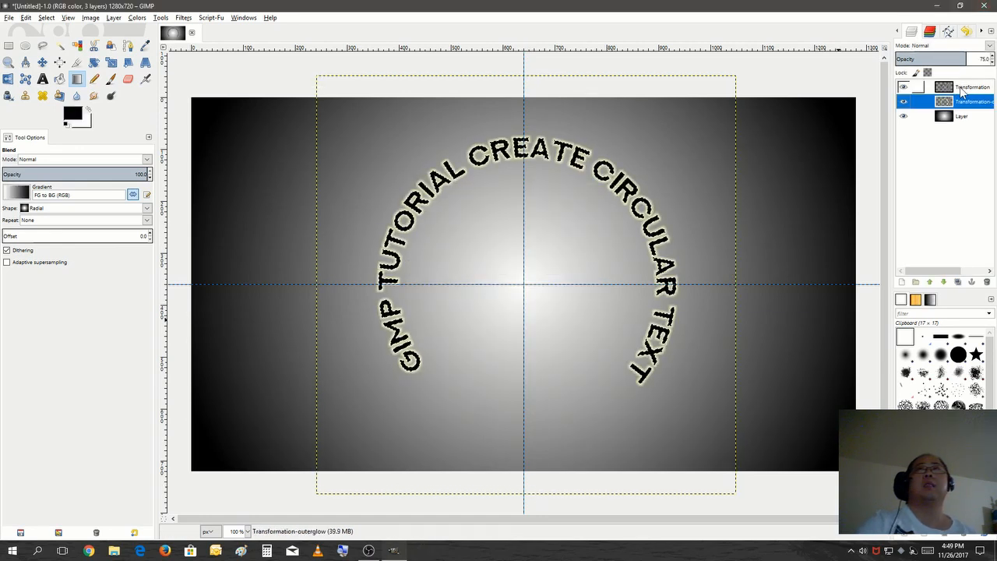
right_click(962, 91)
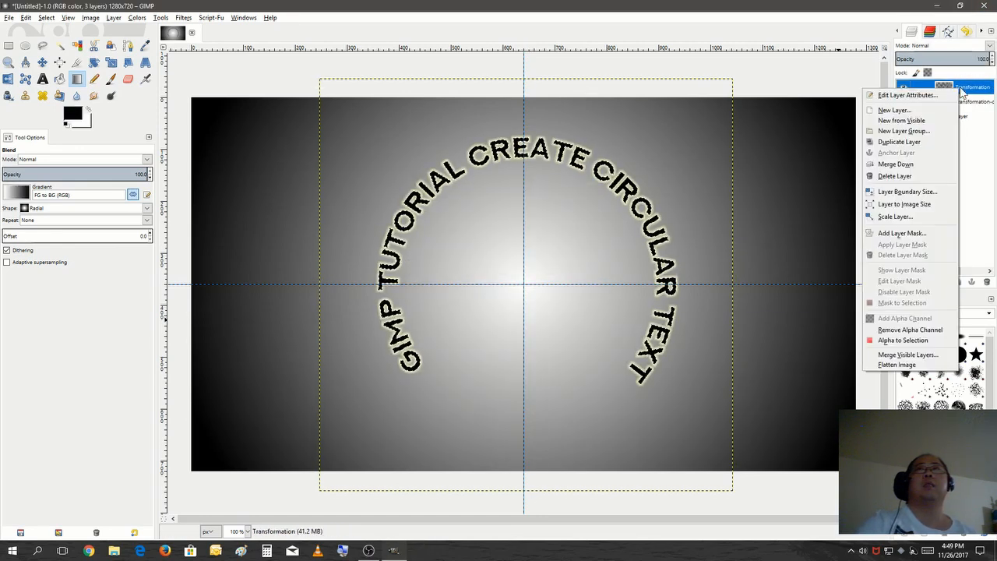
left_click(906, 164)
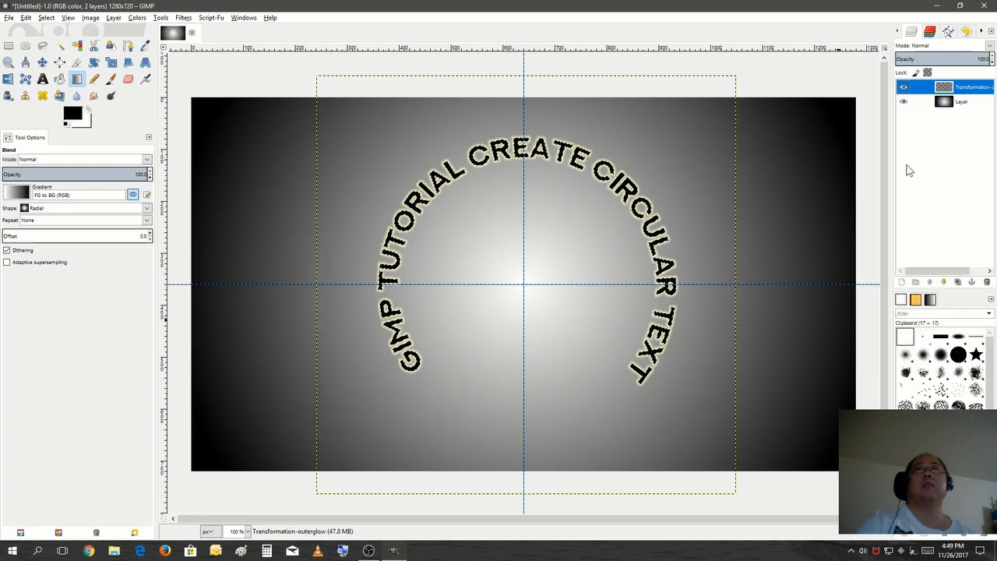